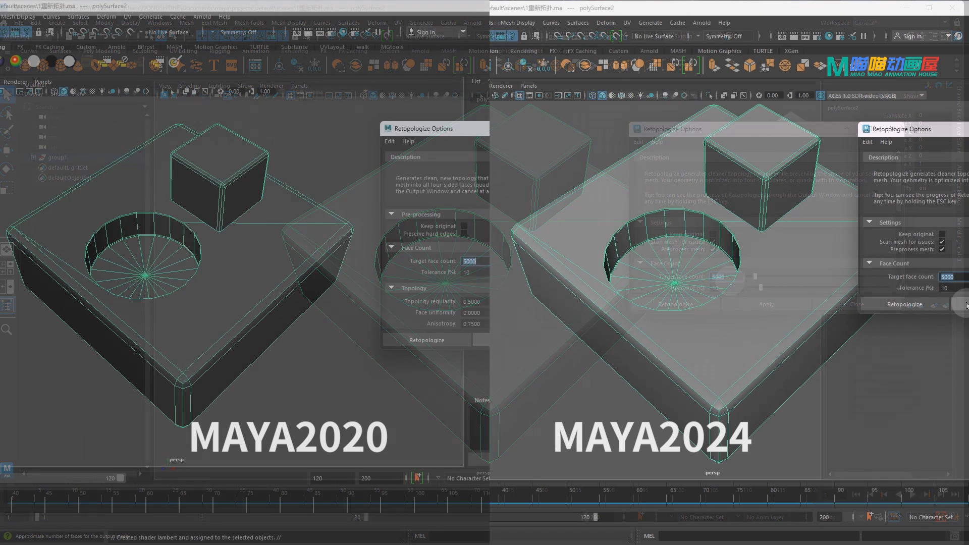
Step: Retopologize the block with the cube and circular recess using a target face count of 5000 and a tolerance of 10%
left_click(675, 304)
left_click(752, 337)
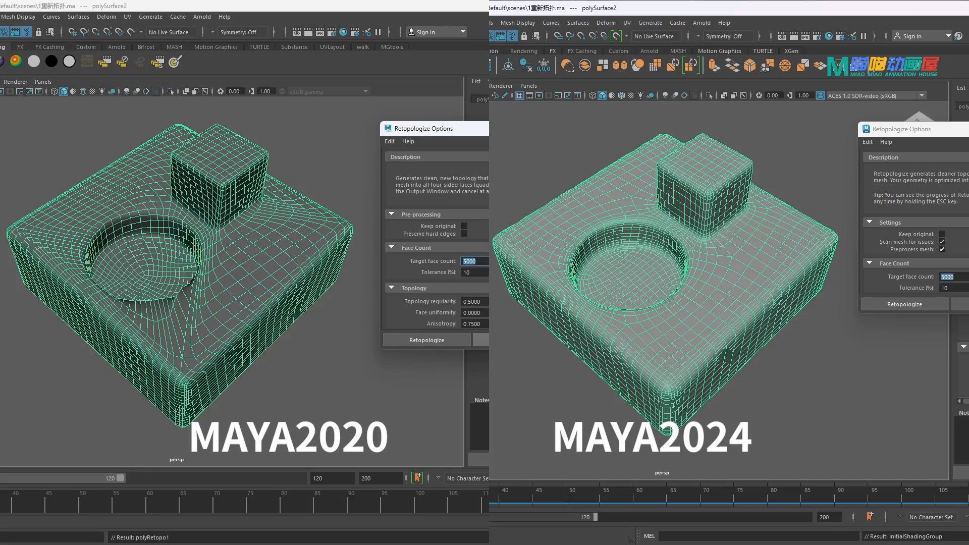
key("alt+v")
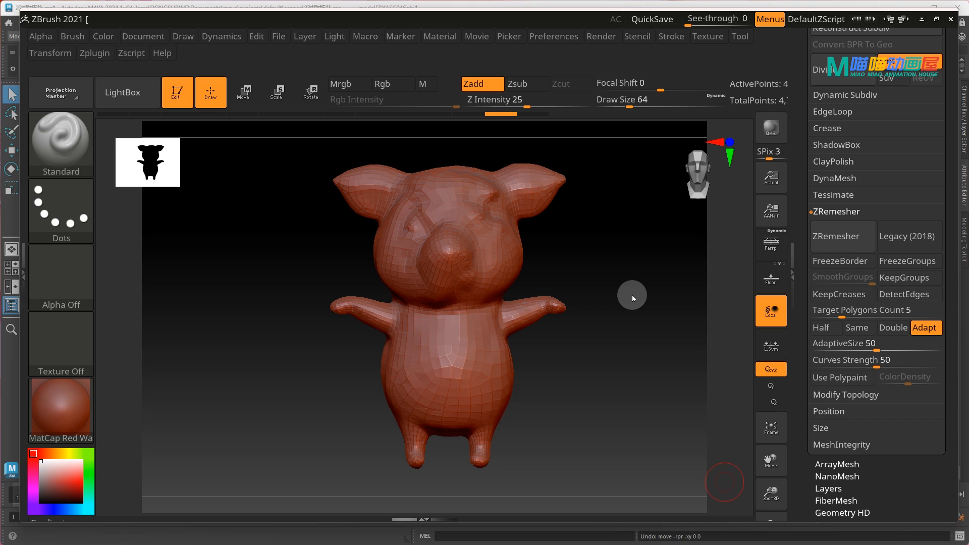
Step: Switch to ZBrush and remesh the pig model with ZRemesher at a target polygons count of 5
left_click(862, 239)
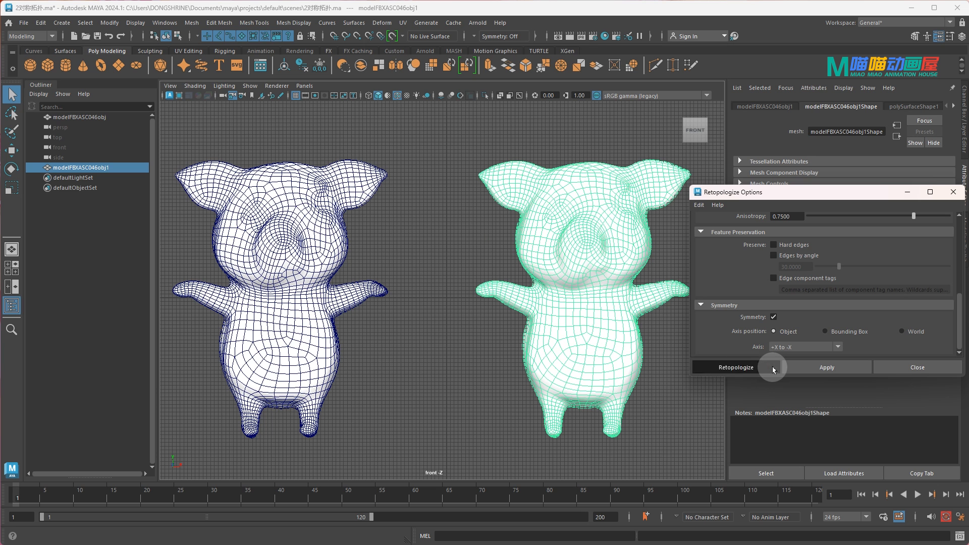
Step: Switch to Maya and retopologize the selected pig mesh with object-based symmetry from +X to -X, ignoring the potential issues
left_click(773, 367)
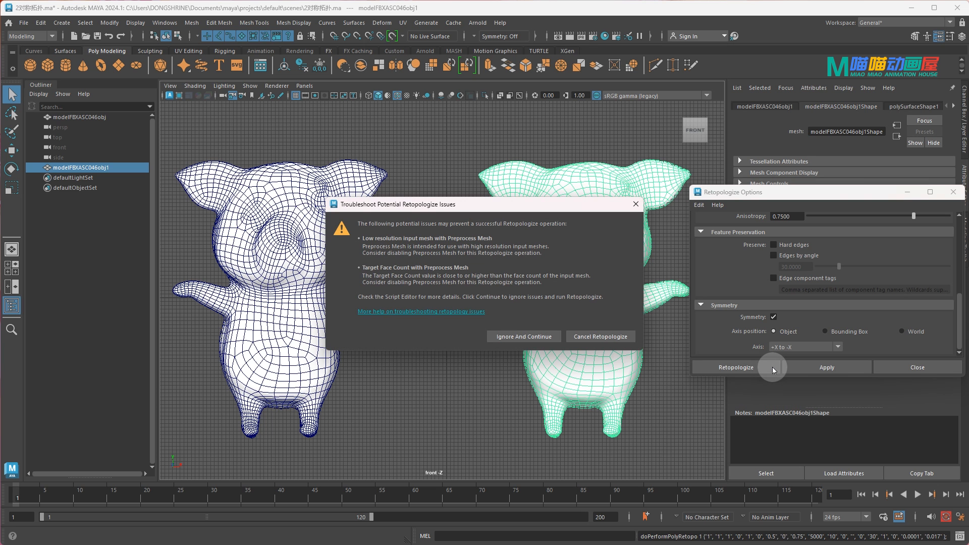
left_click(525, 336)
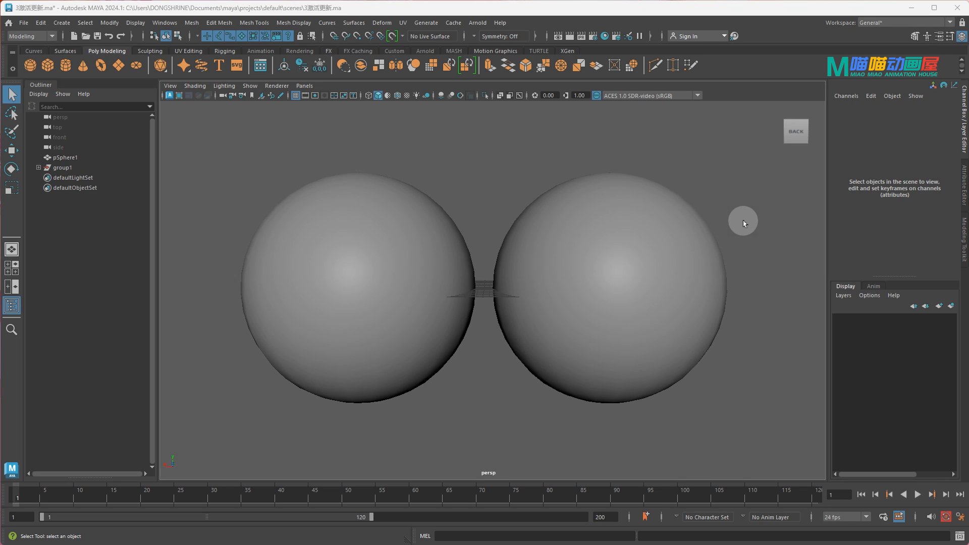
Step: Select both spheres and make them live surfaces together
left_click(327, 255)
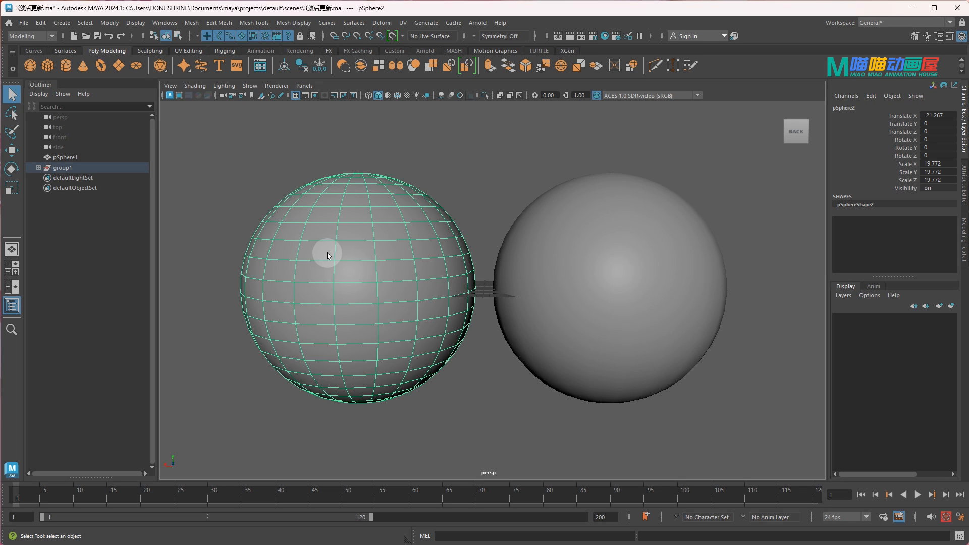
left_click(591, 324, "shift")
left_click(391, 36)
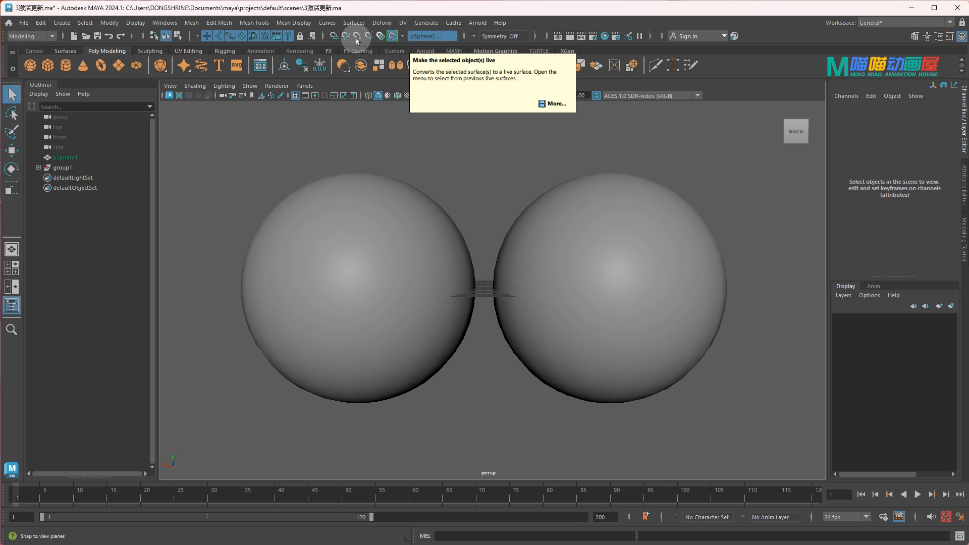
Step: Use Quad Draw to place two points on each live sphere and fill a quad bridging the two surfaces
left_click(254, 23)
left_click(271, 159)
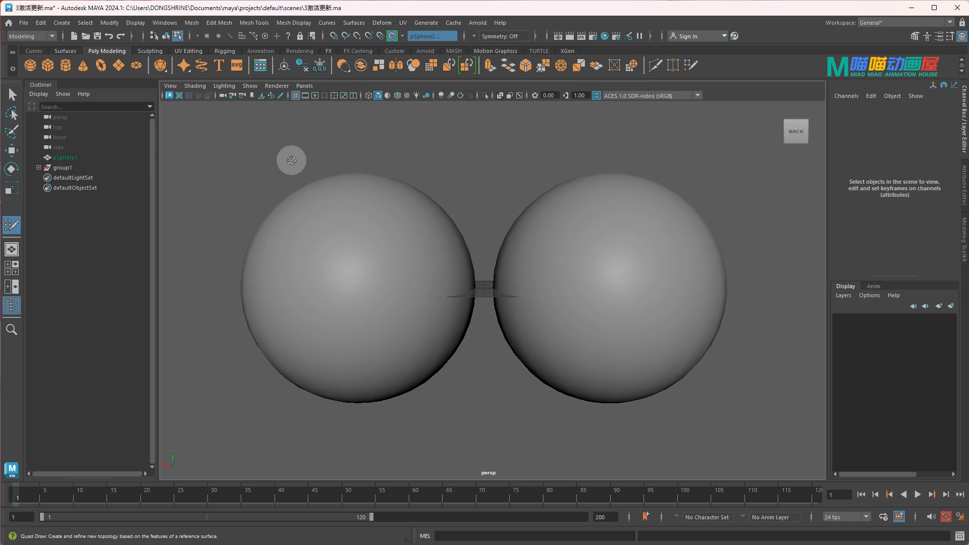
left_click(342, 251)
left_click(340, 356)
left_click(613, 252)
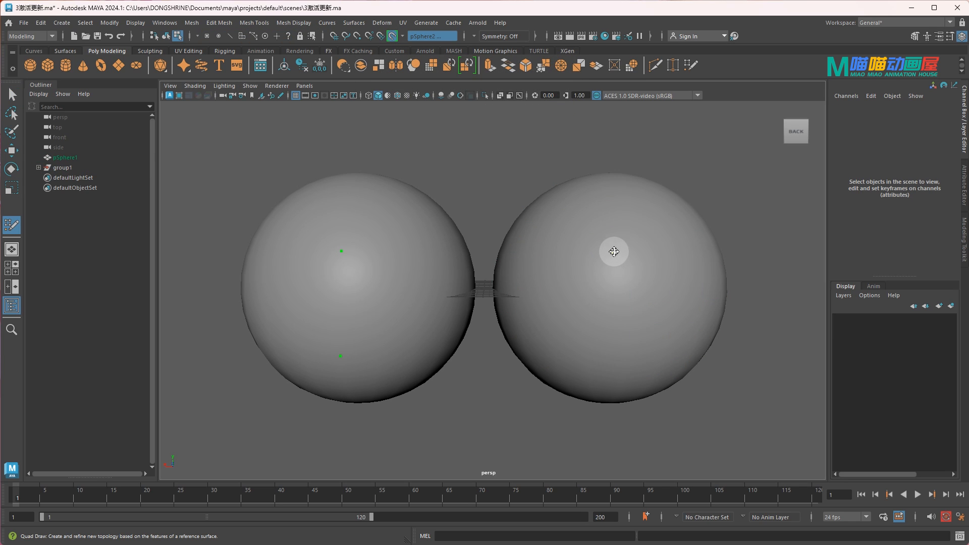
left_click(614, 363)
left_click(498, 313, "shift")
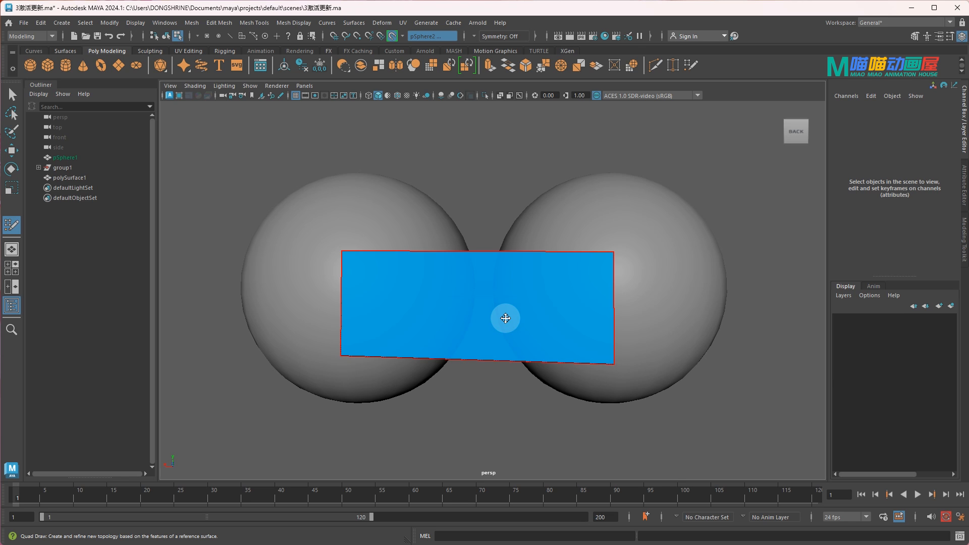
Step: Insert two vertical edge loops and one horizontal edge loop into the quad spanning the spheres
left_click(489, 312, "ctrl")
left_click(539, 277, "ctrl")
left_click(340, 298, "ctrl")
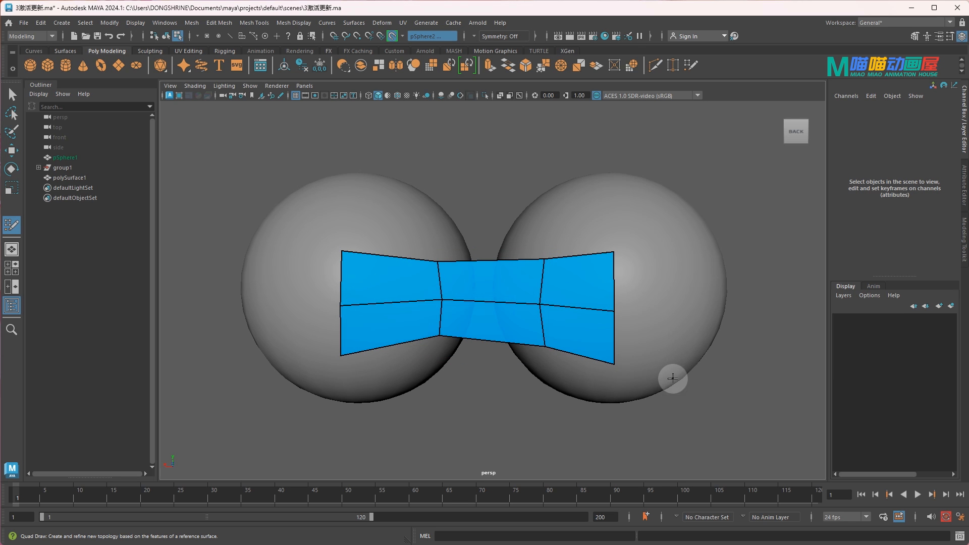
left_click_drag(673, 376, 607, 424, "alt")
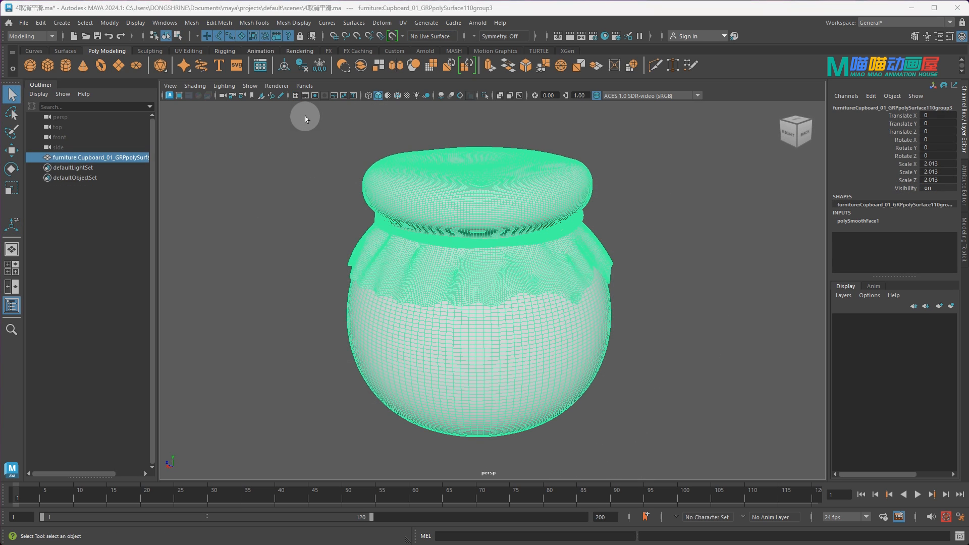
Step: Try the jar's polySmoothFace1 input with Divisions at 0, and return it to 3
left_click(192, 22)
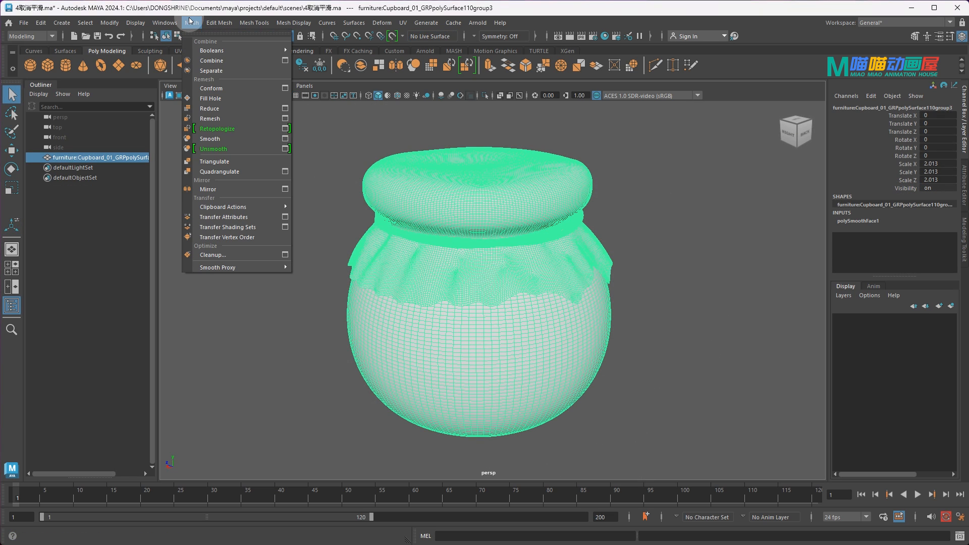
left_click(239, 152)
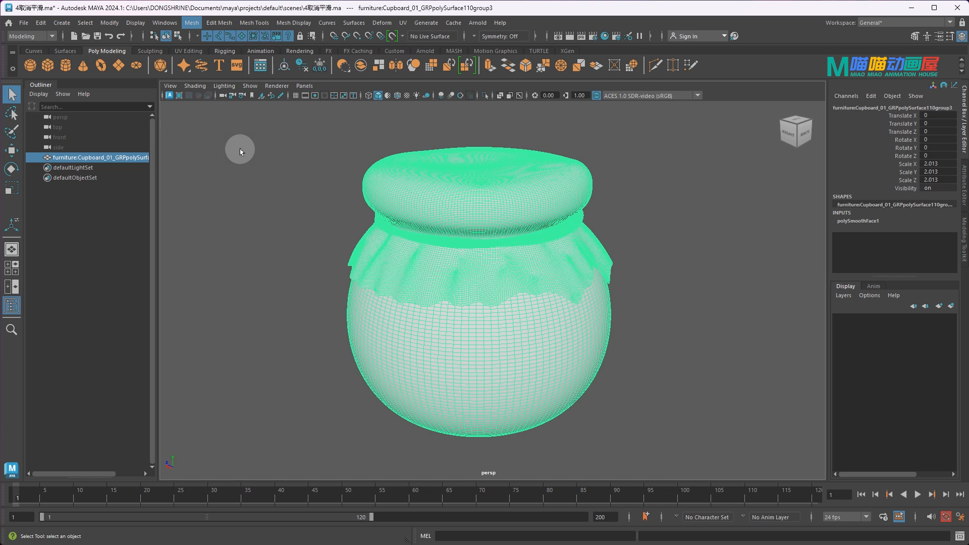
left_click(874, 221)
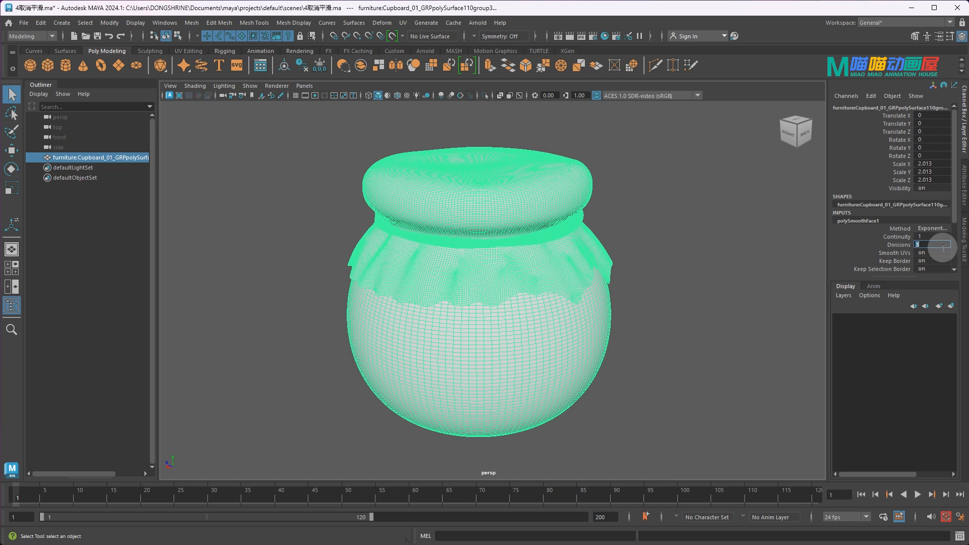
left_click(942, 247)
type("0")
key("Return")
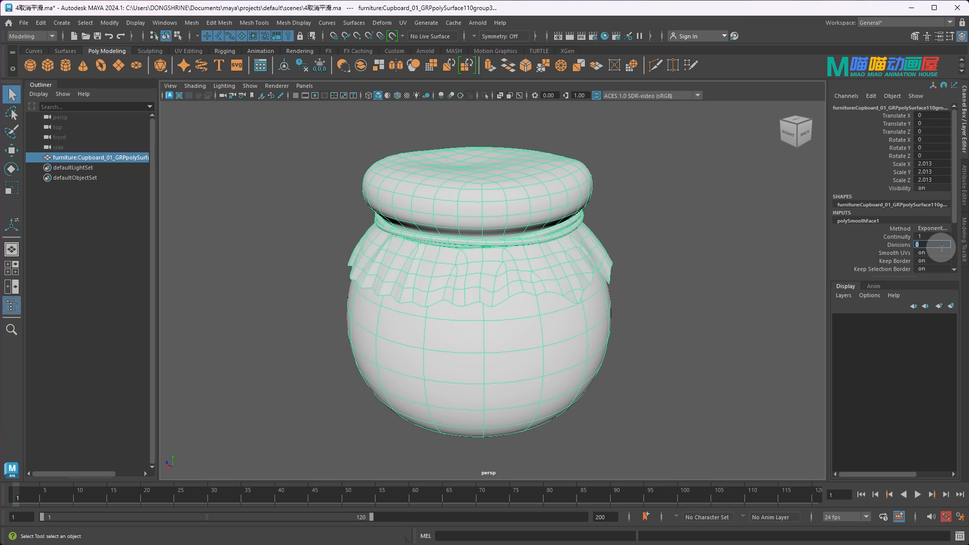
type("3")
key("Return")
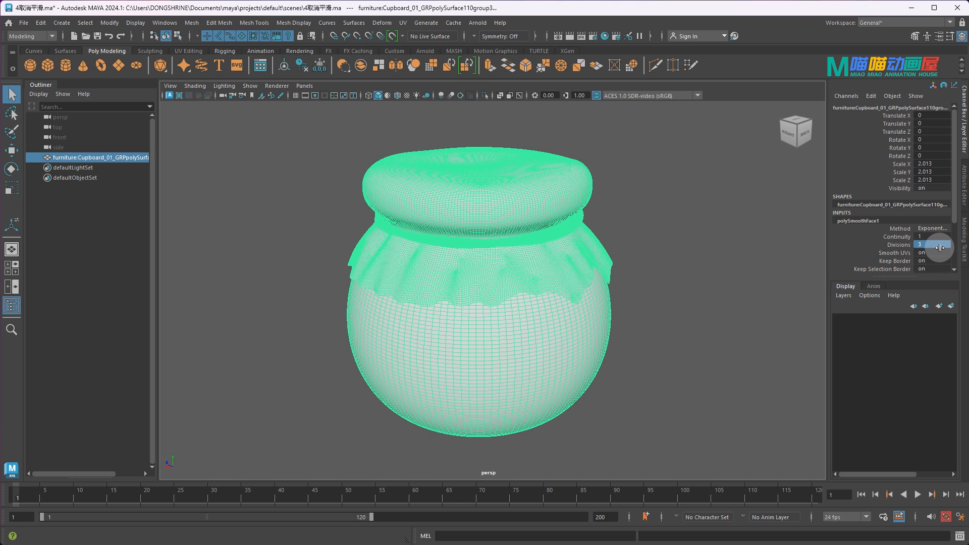
Step: Delete the jar's construction history and apply Unsmooth to its dense mesh
left_click(41, 23)
mouse_move(122, 145)
left_click(209, 145)
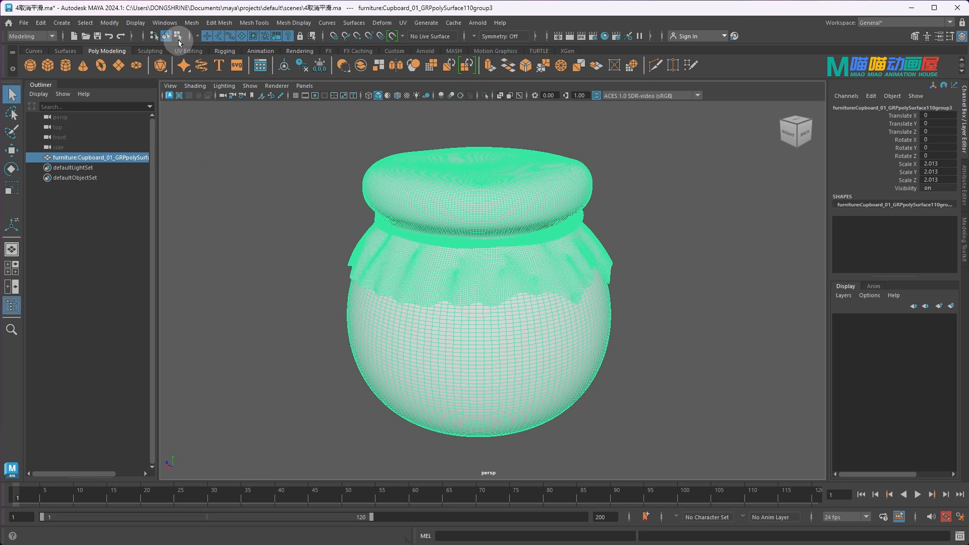
left_click(198, 26)
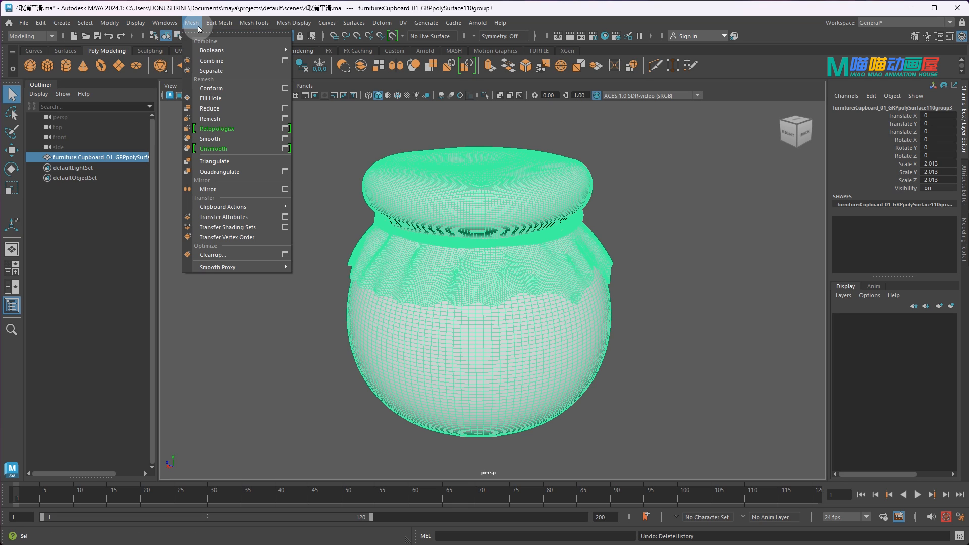
left_click(260, 152)
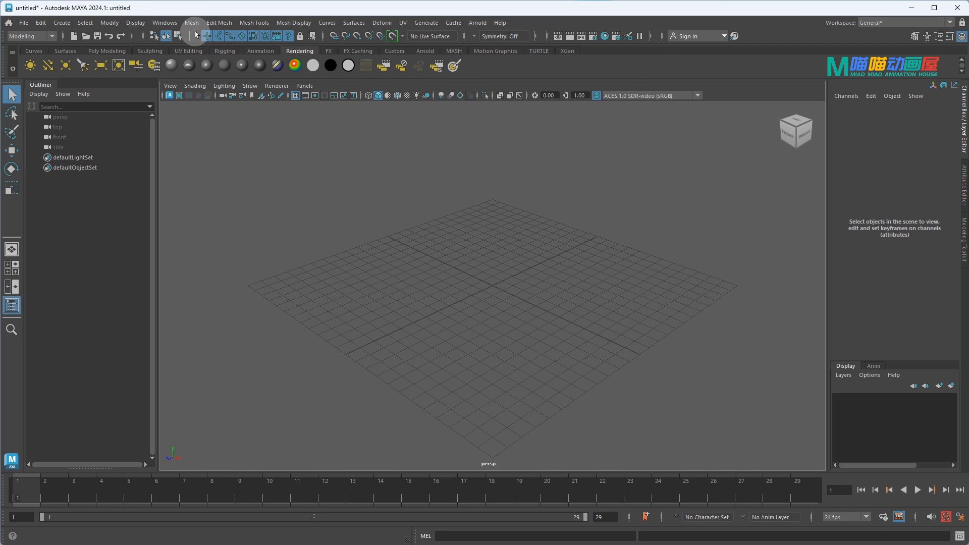
left_click(192, 23)
mouse_move(276, 50)
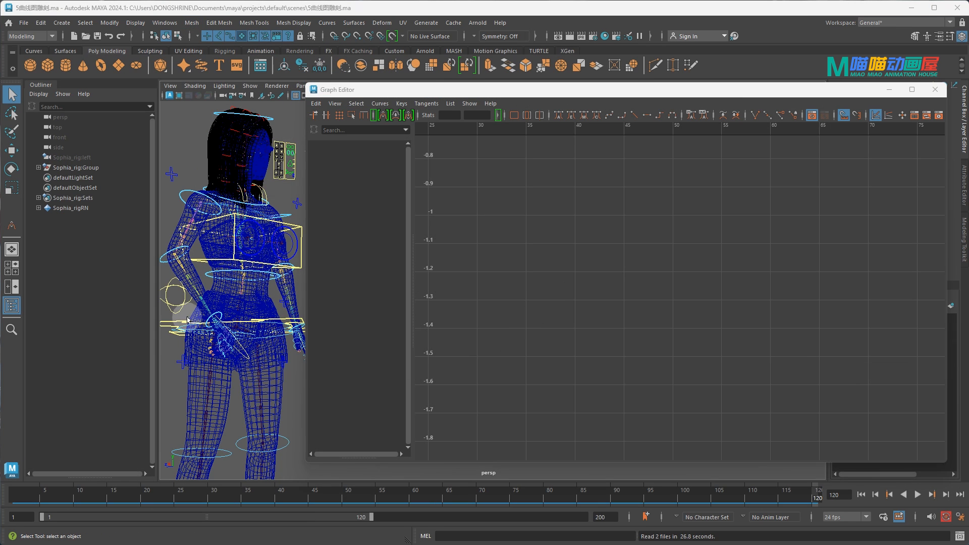
Step: Select the rig's RootX_M control and isolate its Translate Y curve in the Graph Editor
left_click(161, 329)
left_click(367, 165)
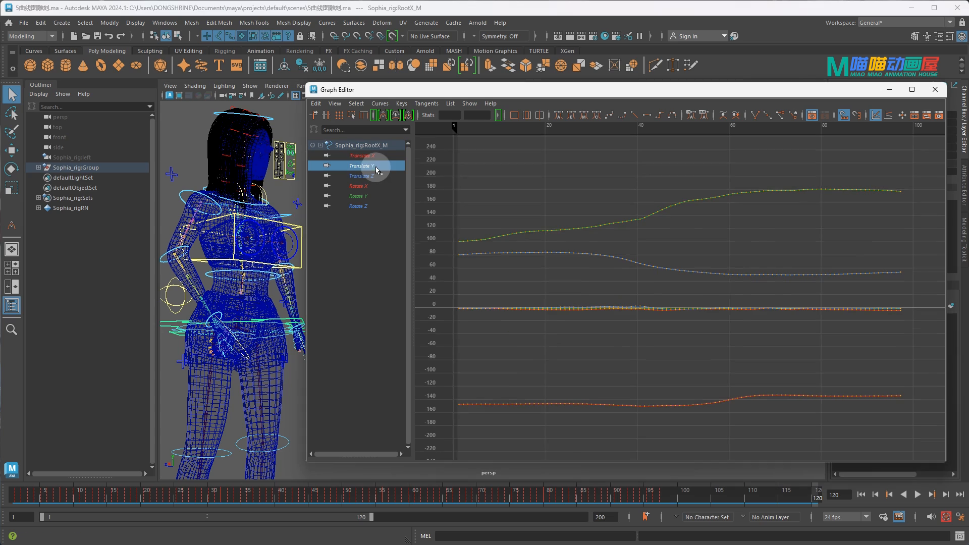
right_click_drag(680, 288, 700, 290, "alt+shift")
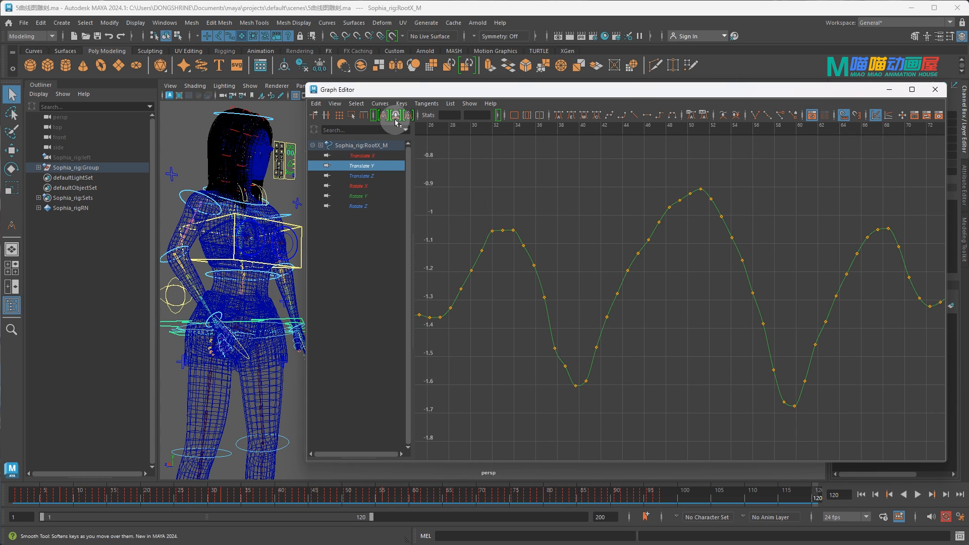
Step: Smooth the keys of the Translate Y curve with the Smooth Tool, undoing the first stroke
left_click(396, 121)
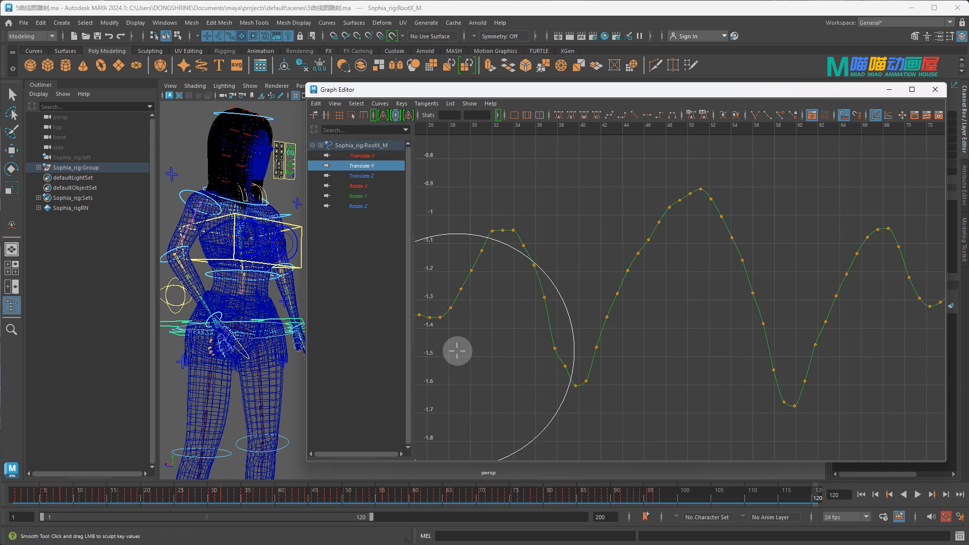
mouse_move(465, 271)
left_mouse_down()
mouse_move(486, 234)
mouse_move(515, 219)
mouse_move(548, 337)
mouse_move(566, 365)
left_mouse_up()
key("ctrl+z")
left_click_drag(550, 332, 561, 351)
mouse_move(580, 312)
left_mouse_down()
mouse_move(612, 318)
mouse_move(665, 244)
mouse_move(629, 270)
mouse_move(657, 234)
mouse_move(740, 276)
mouse_move(695, 182)
mouse_move(762, 309)
mouse_move(751, 288)
mouse_move(774, 400)
mouse_move(813, 374)
mouse_move(893, 222)
mouse_move(939, 302)
mouse_move(660, 191)
mouse_move(762, 226)
mouse_move(554, 396)
mouse_move(535, 266)
mouse_move(541, 281)
left_mouse_up()
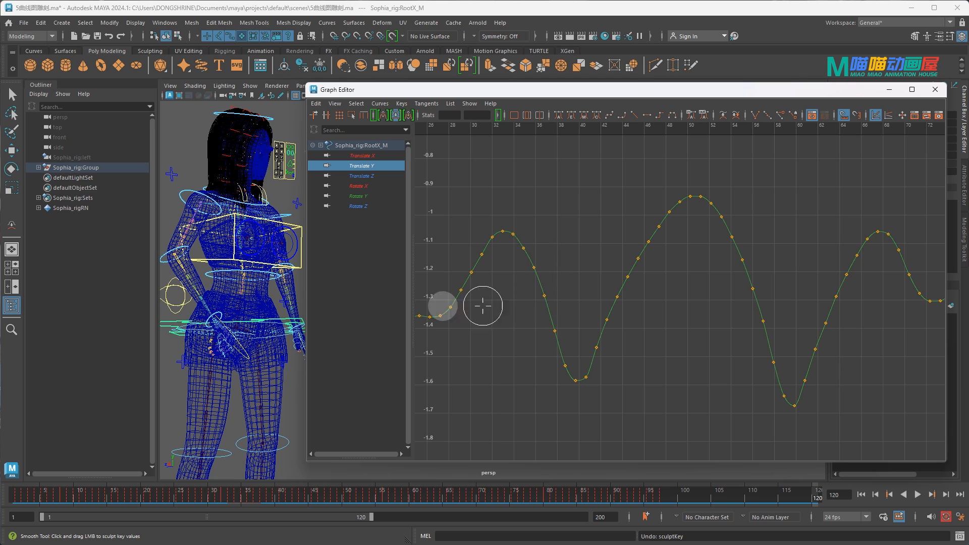
Step: Reshape the peaks and slopes of the Translate Y curve with brush strokes of the neighbouring key sculpting tool
left_click(384, 118)
left_click_drag(510, 232, 505, 221)
left_click_drag(692, 192, 692, 185)
left_click_drag(634, 271, 615, 373)
left_click_drag(838, 371, 826, 395)
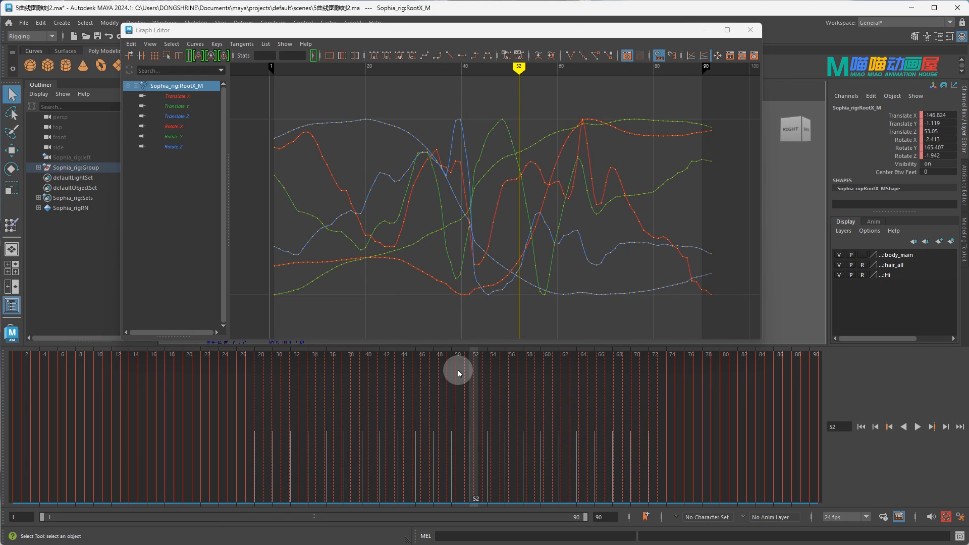
Step: Detach the Remove Key commands into a floating window and place it beside the Graph Editor curves
right_click(458, 373)
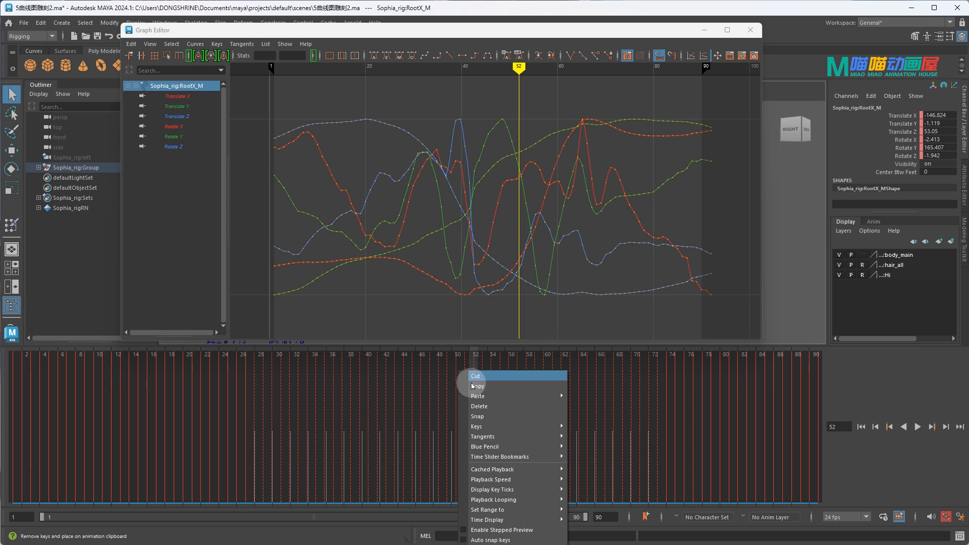
mouse_move(510, 374)
mouse_move(692, 460)
left_click(715, 436)
left_click_drag(715, 435, 736, 217)
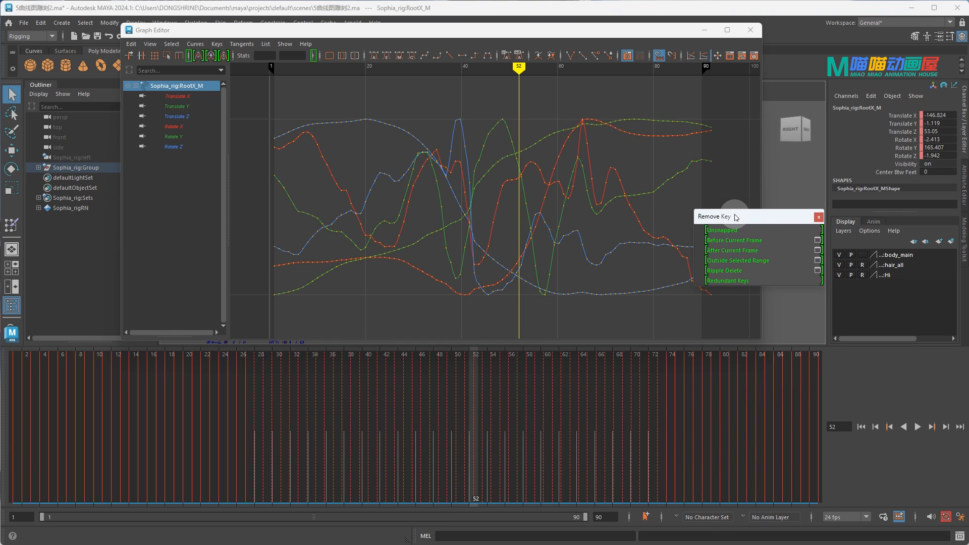
Step: Try removing the unsnapped keys in the time range from about frame 24 to 77, and undo the removal
left_click_drag(227, 407, 699, 423, "shift")
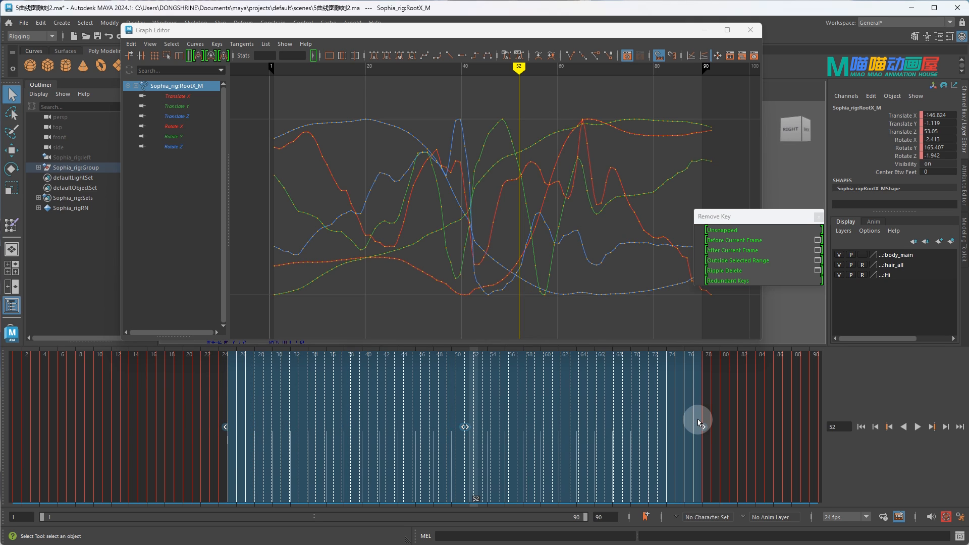
left_click(734, 231)
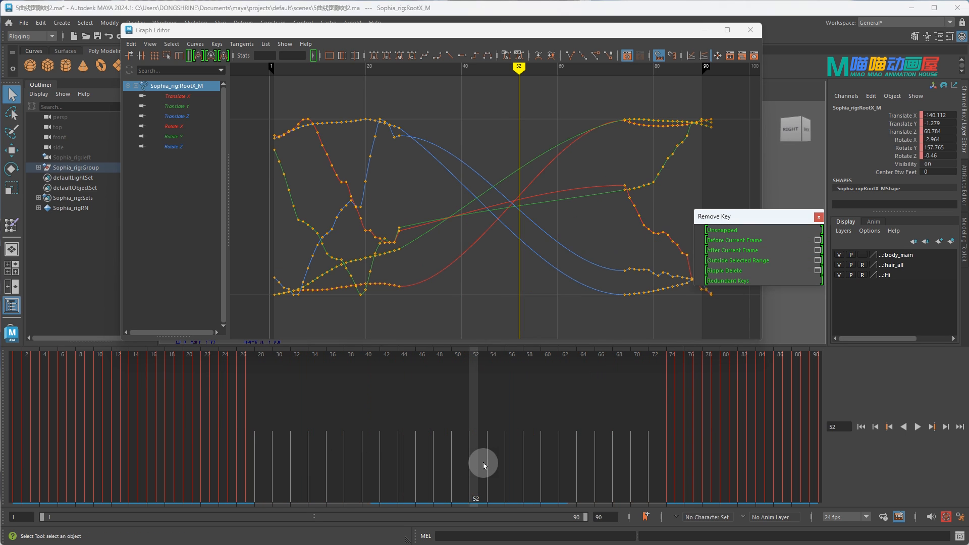
key("ctrl+z")
Step: Try removing the keys before frame 48 and the keys after it, undoing each removal
left_click(442, 410)
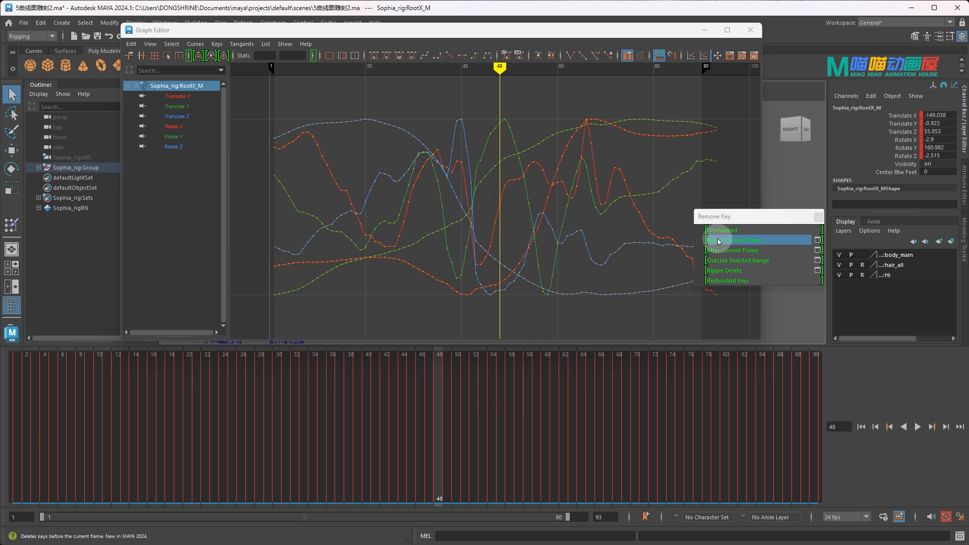
left_click(719, 240)
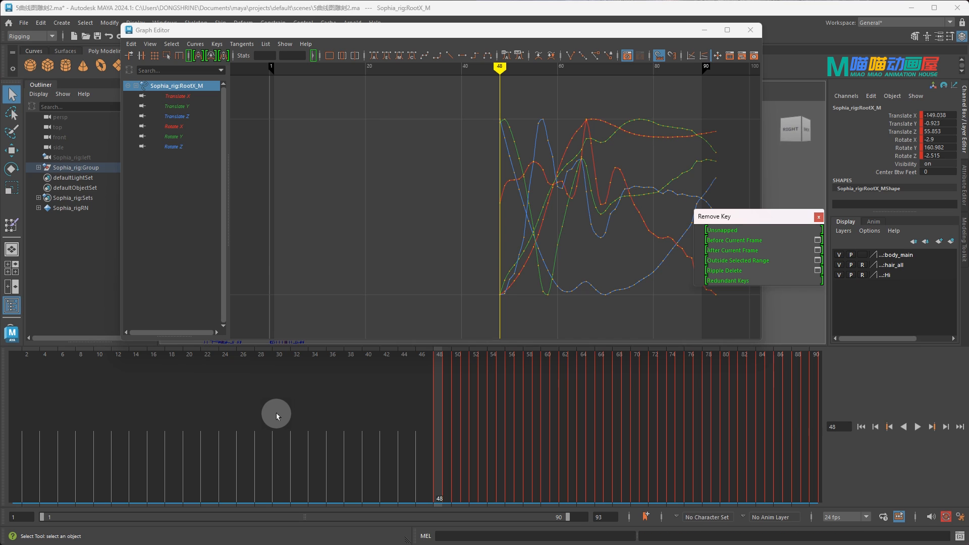
key("ctrl+z")
left_click(737, 257)
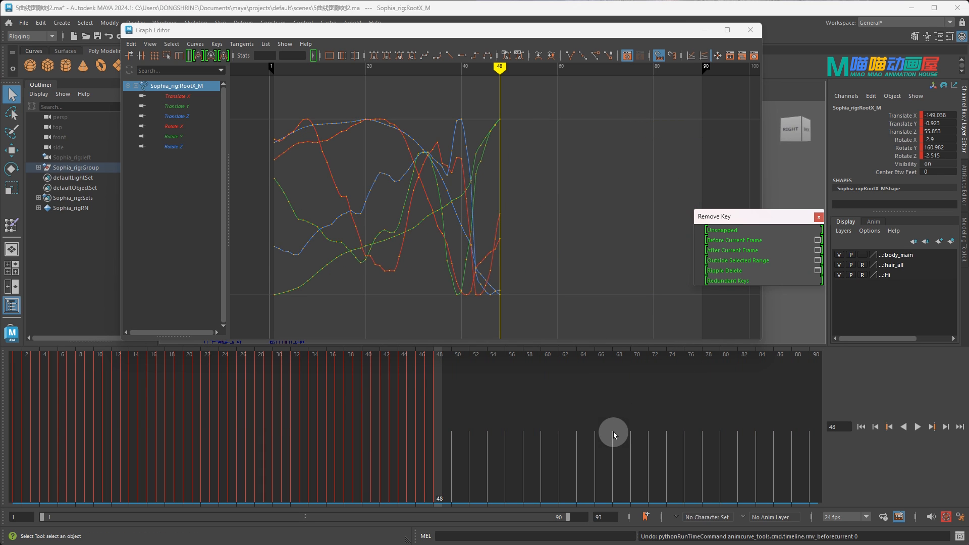
key("ctrl+z")
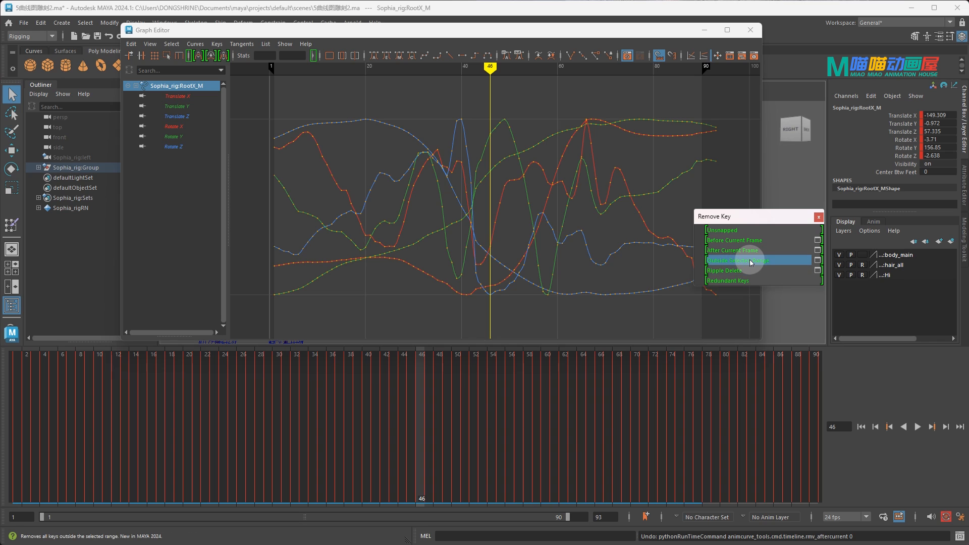
Step: Try removing the keys outside the time range from about frame 32 to 57, and undo the removal
left_click_drag(299, 444, 522, 444, "shift")
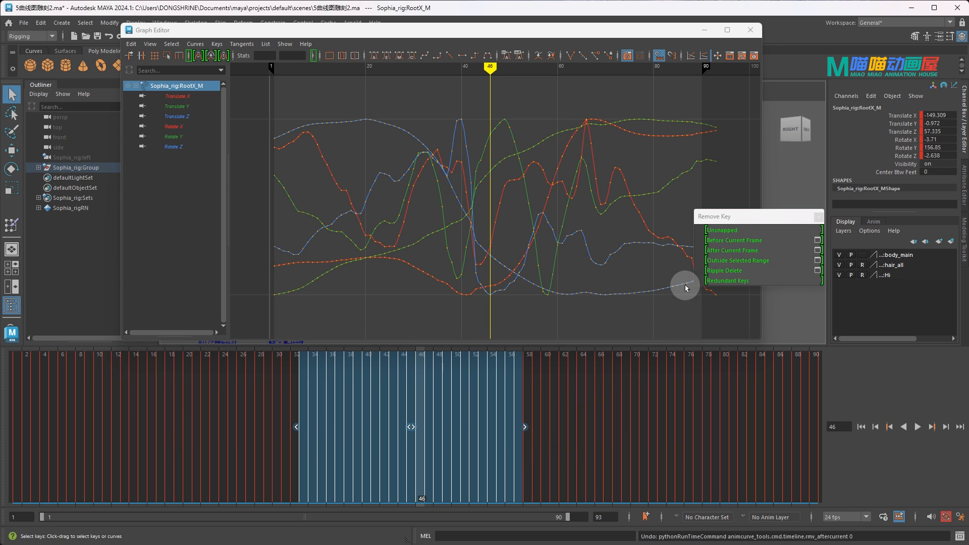
left_click(724, 261)
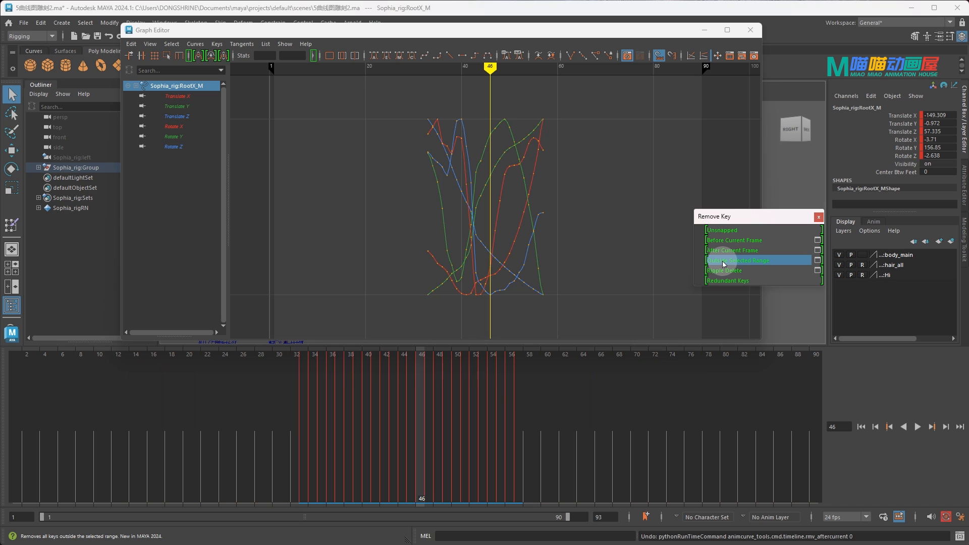
key("ctrl+z")
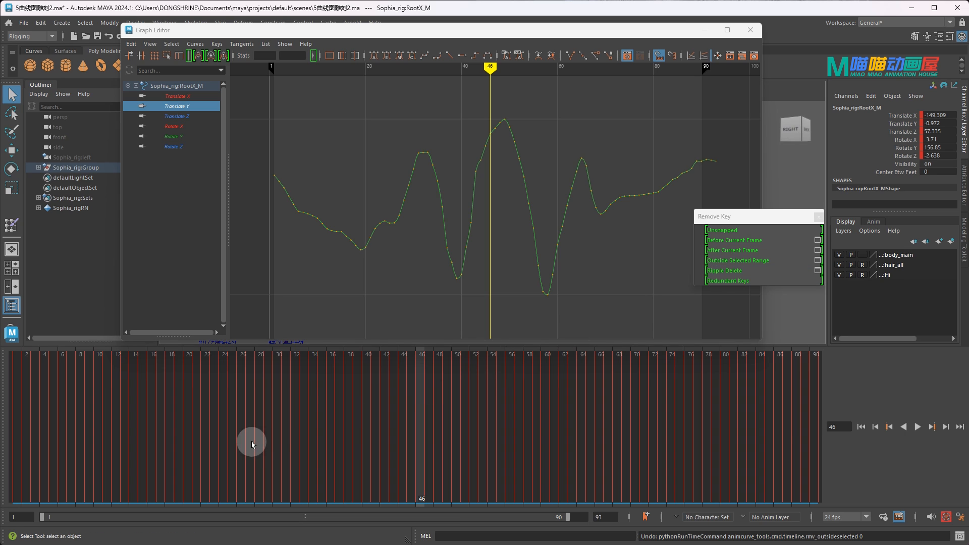
Step: Ripple-delete the Translate Y keys from about frame 33 to 56, and remove the redundant keys of the Rotate Z curve
left_click_drag(307, 433, 511, 440, "shift")
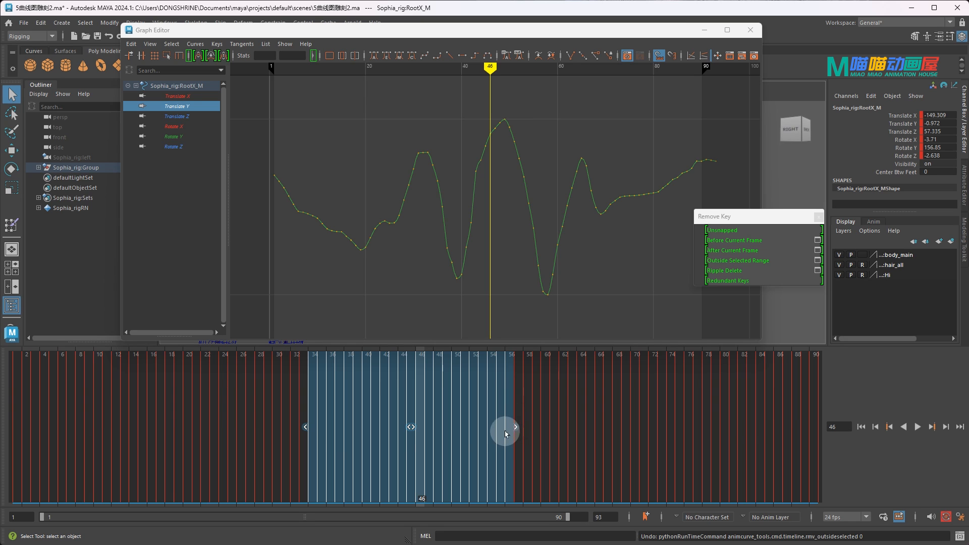
left_click(723, 272)
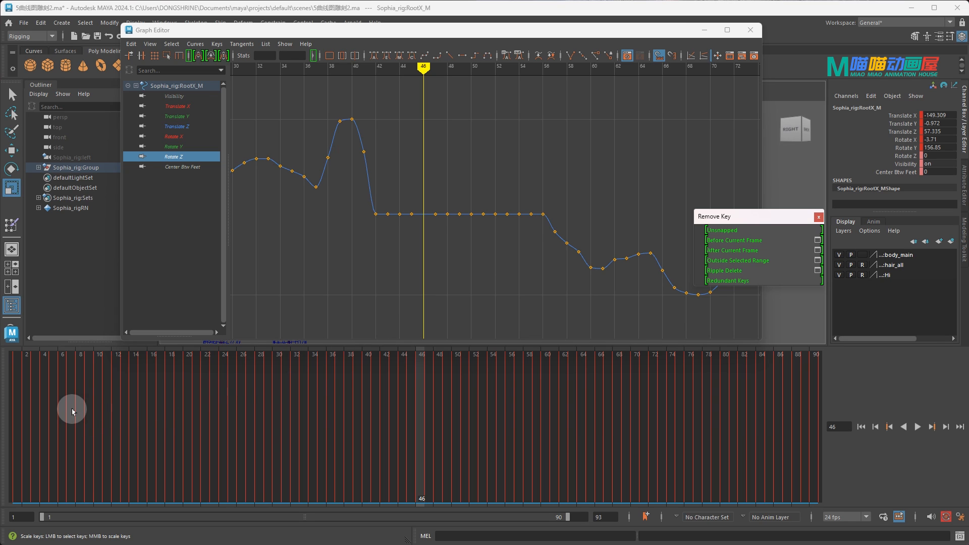
left_click_drag(71, 424, 233, 424, "shift")
left_click_drag(679, 410, 783, 401, "shift")
left_click(760, 280)
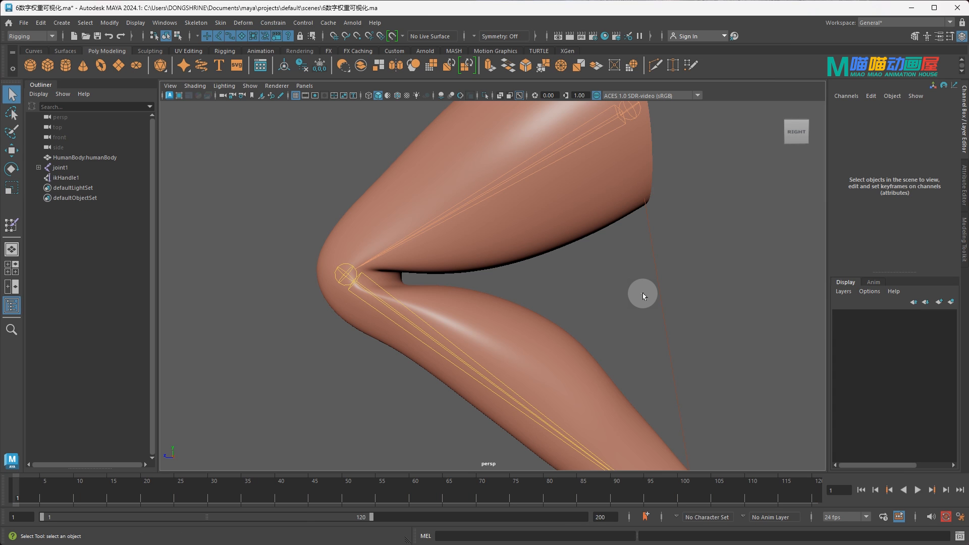
Step: Start the Paint Skin Weights Tool on the leg mesh, show the weights as numbers and increase their decimal places
left_click(478, 224)
right_click_drag(477, 224, 396, 184)
mouse_move(305, 182)
left_mouse_down()
mouse_move(321, 249)
mouse_move(322, 347)
left_mouse_up()
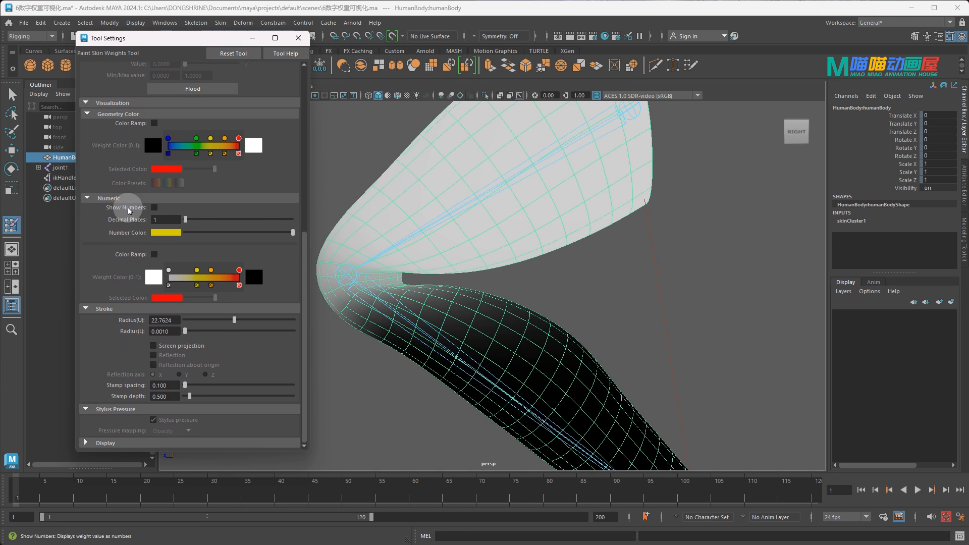
left_click(155, 208)
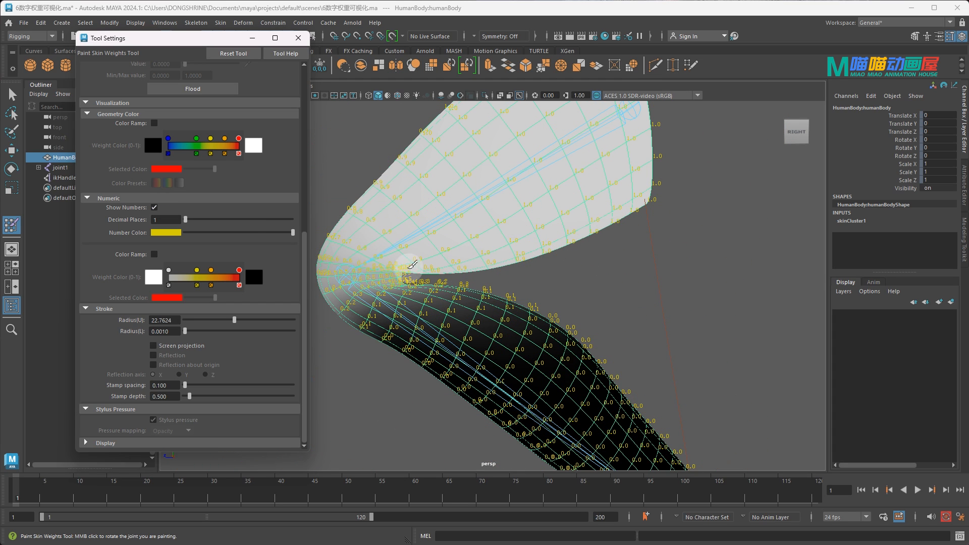
left_click_drag(185, 219, 311, 220)
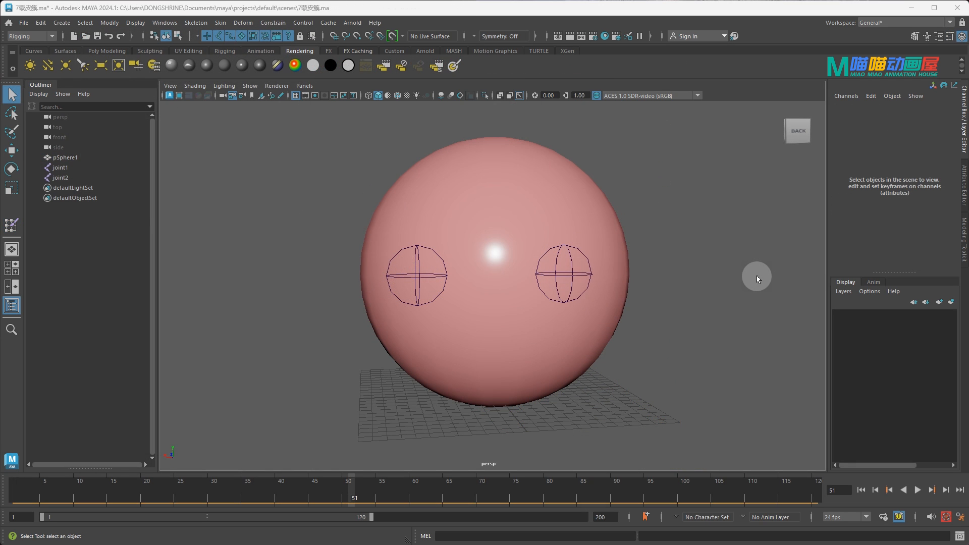
left_click(515, 274)
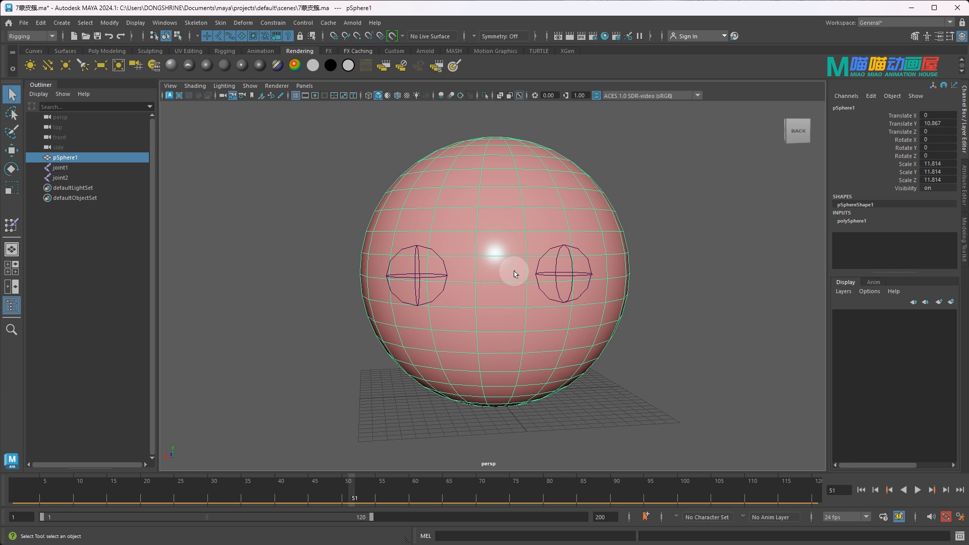
left_click(429, 278)
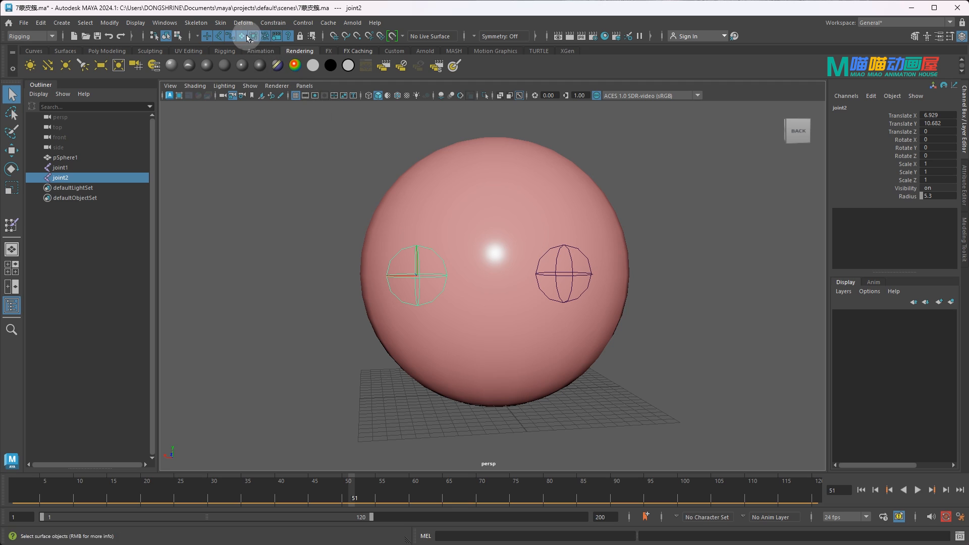
left_click(220, 22)
mouse_move(325, 264)
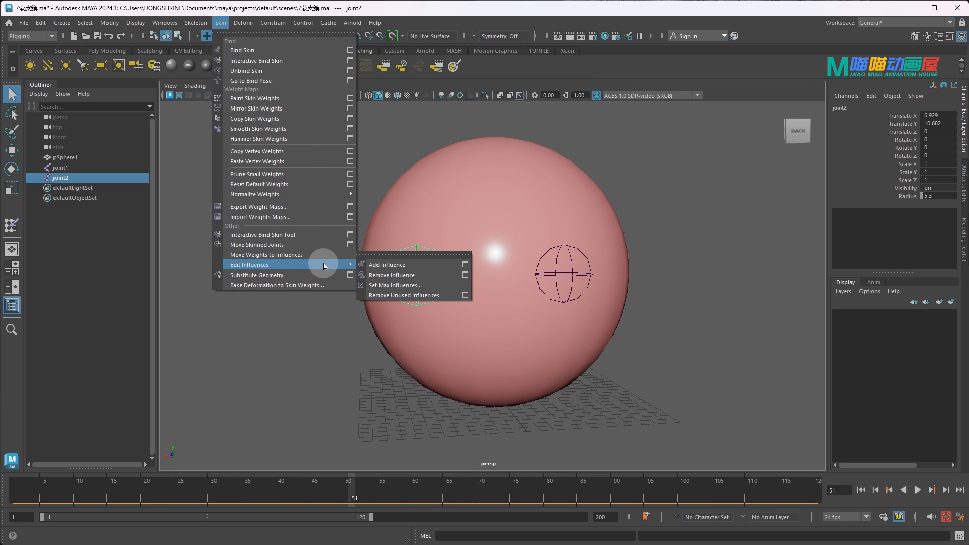
left_click(387, 265)
left_click(391, 264, "shift")
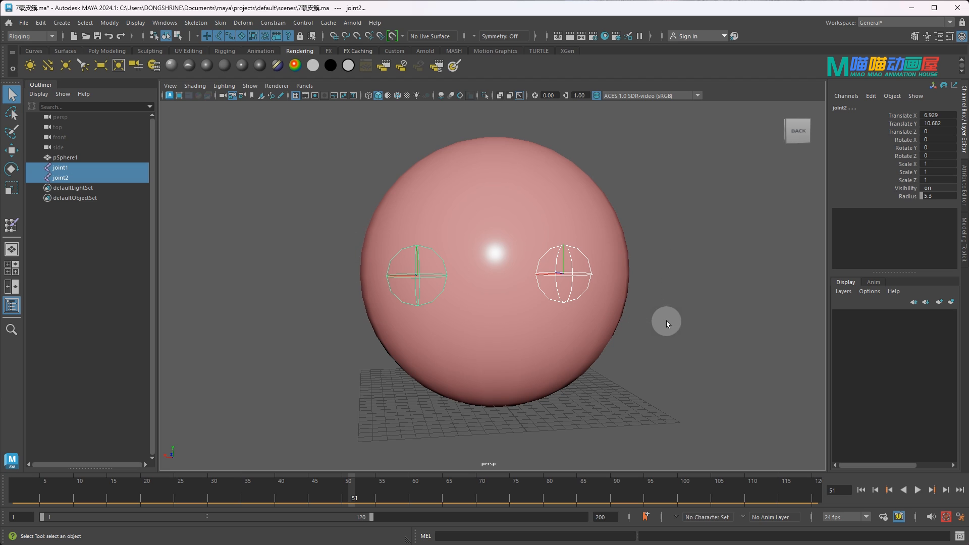
Step: Bind the sphere to joint2 with Bind Skin, using the closest distance method and classic linear skinning
left_click(413, 272, "shift")
left_click(467, 240, "shift")
left_click(222, 23)
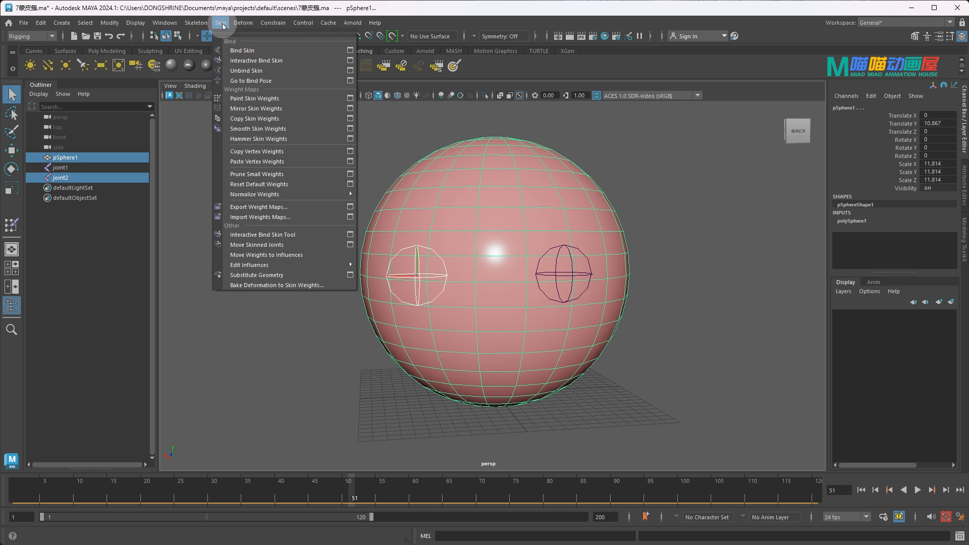
left_click(350, 50)
left_click(748, 353)
Step: Bind the sphere to joint1 as well, agreeing to create another skin cluster, and close the bind options
left_click(568, 279)
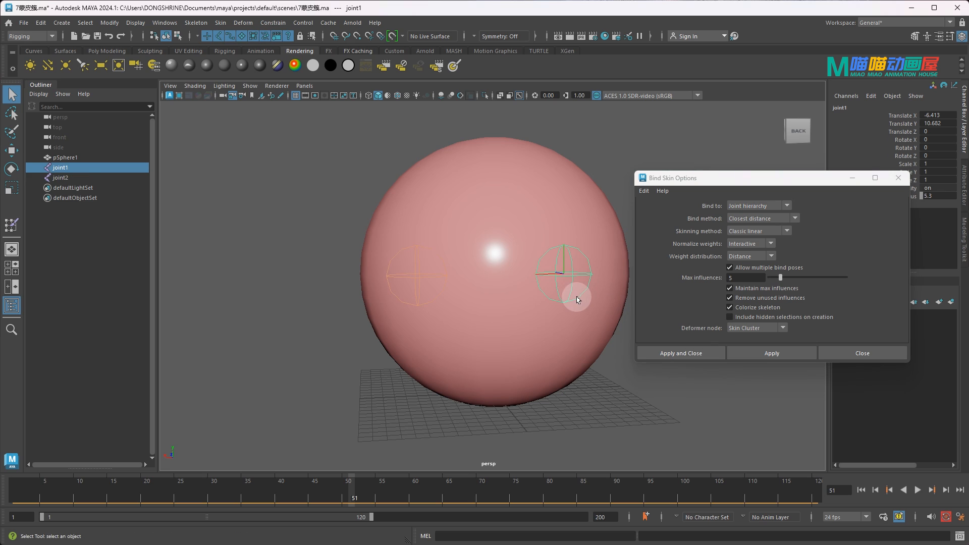
left_click(501, 227, "shift")
left_click(772, 353)
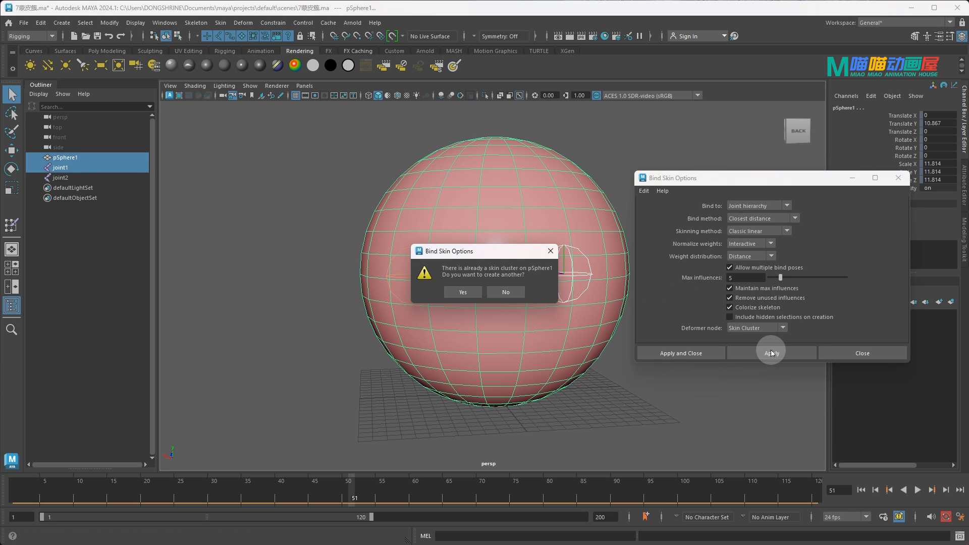
left_click(475, 293)
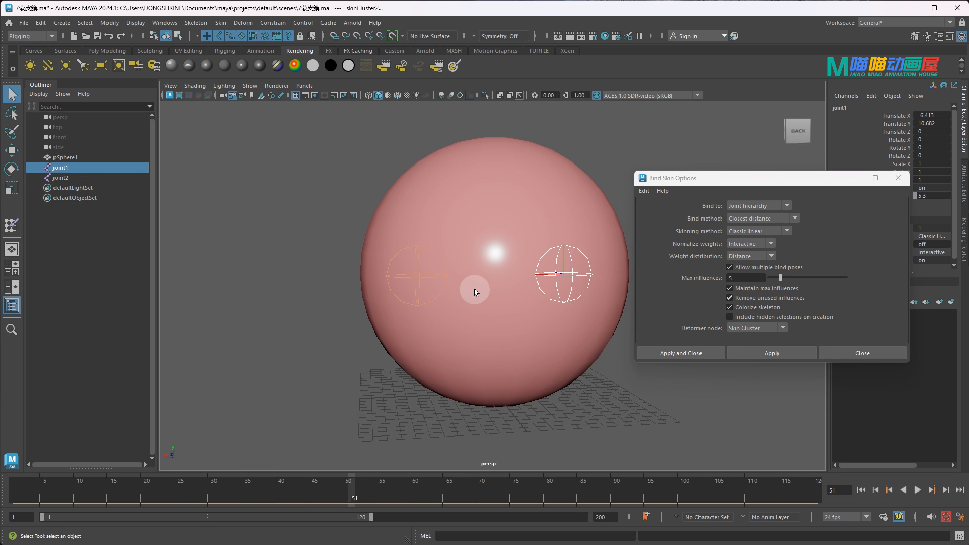
left_click(898, 177)
Step: Inspect the stacked skin cluster inputs of the sphere and the attributes of skinCluster2
left_click(560, 234)
left_click(862, 221)
scroll(857, 223, "down", 1)
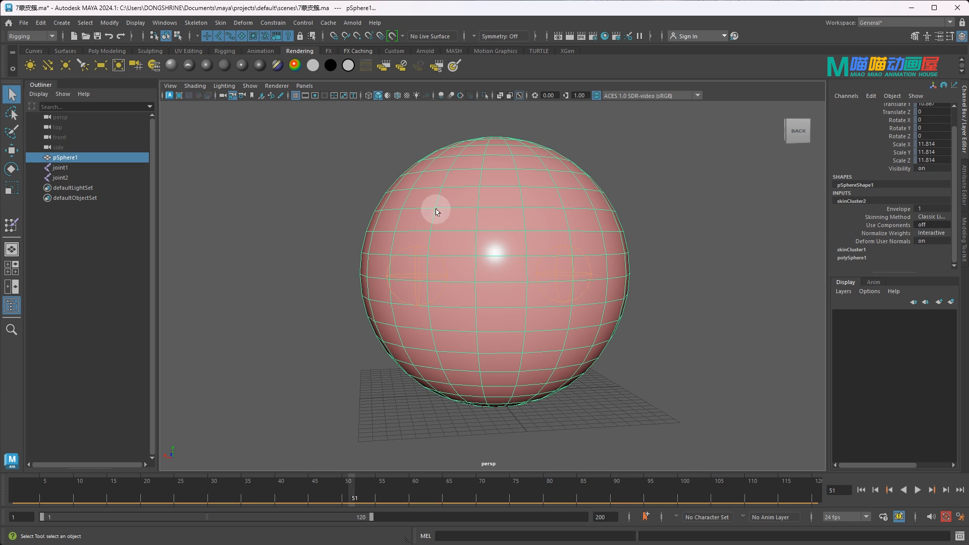
Step: Move joint2 up and joint1 down, and pull both joints sideways away from each other to deform the sphere
left_click(439, 293)
key("w")
left_click_drag(414, 222, 414, 193)
left_click(572, 301)
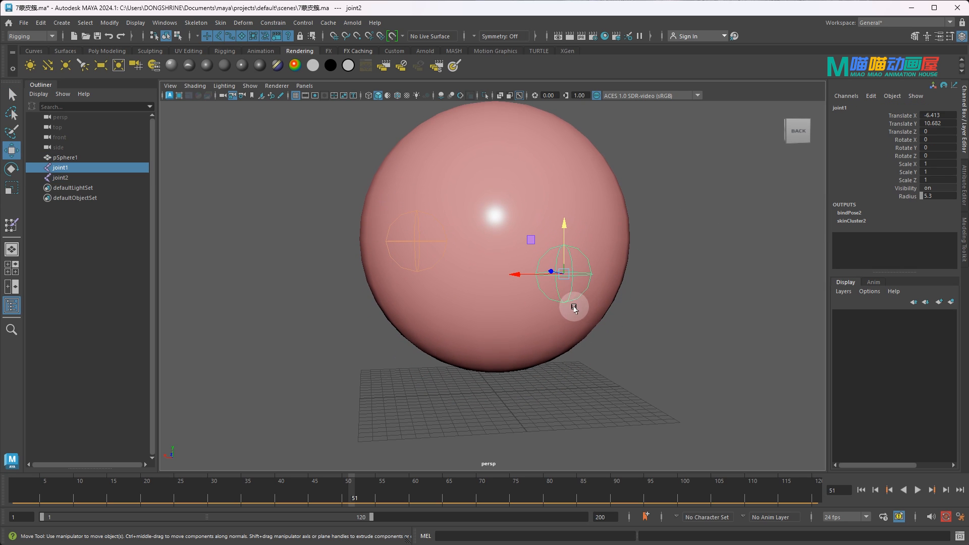
left_click_drag(567, 225, 565, 256)
left_click_drag(565, 299, 642, 299)
left_click(419, 261)
left_click_drag(415, 242, 331, 261)
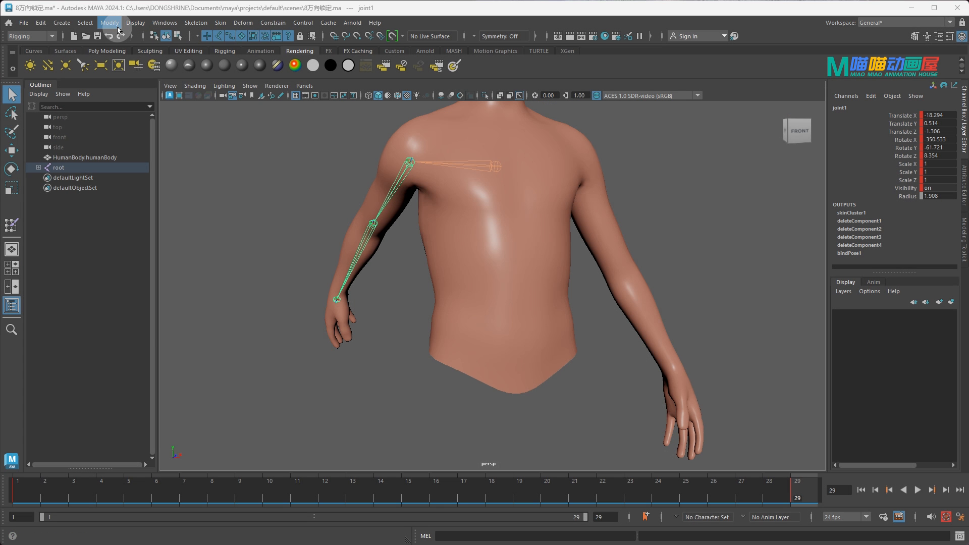
Step: Open the Reorder Rotation options for the shoulder joint and compare the gimbal lock percentages at frames 1 and 29
left_click(109, 23)
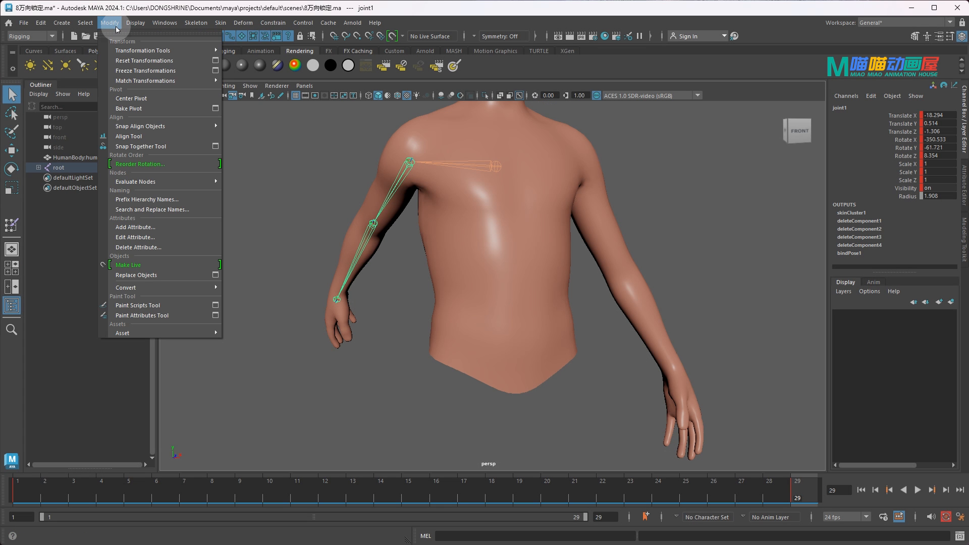
left_click(167, 163)
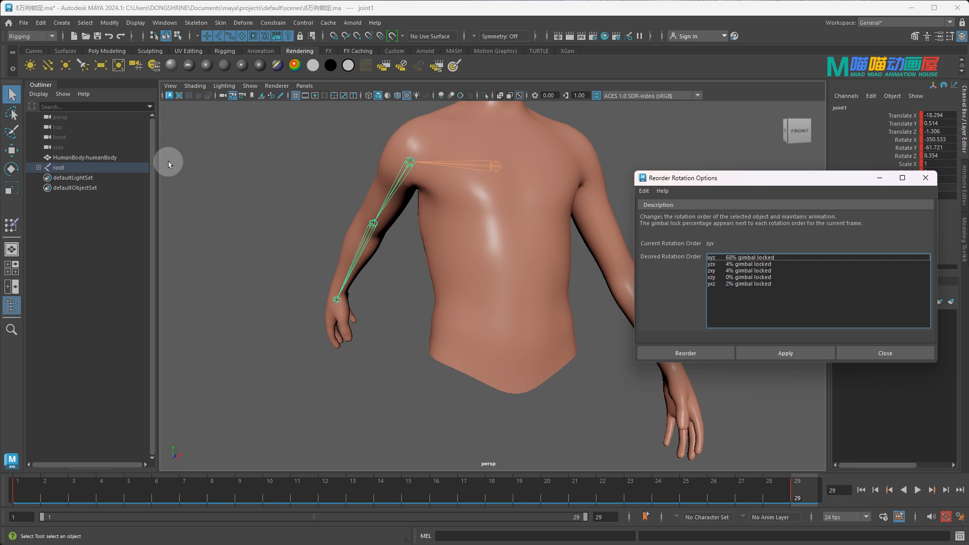
left_click(18, 489)
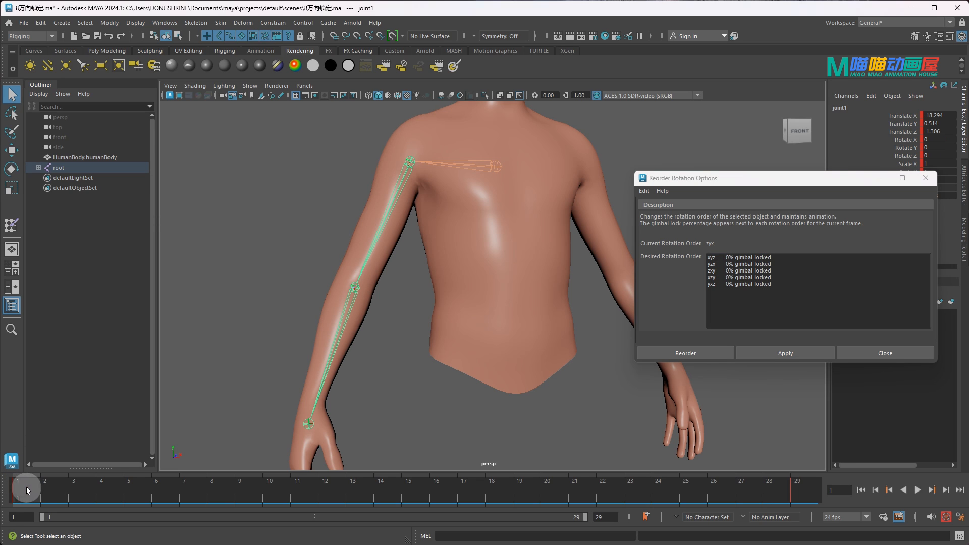
left_click(795, 493)
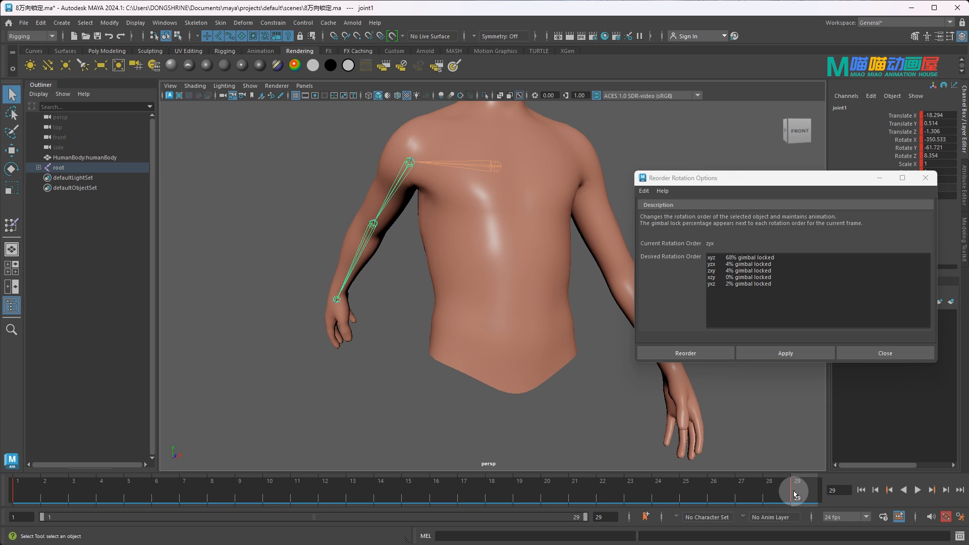
key("alt+v")
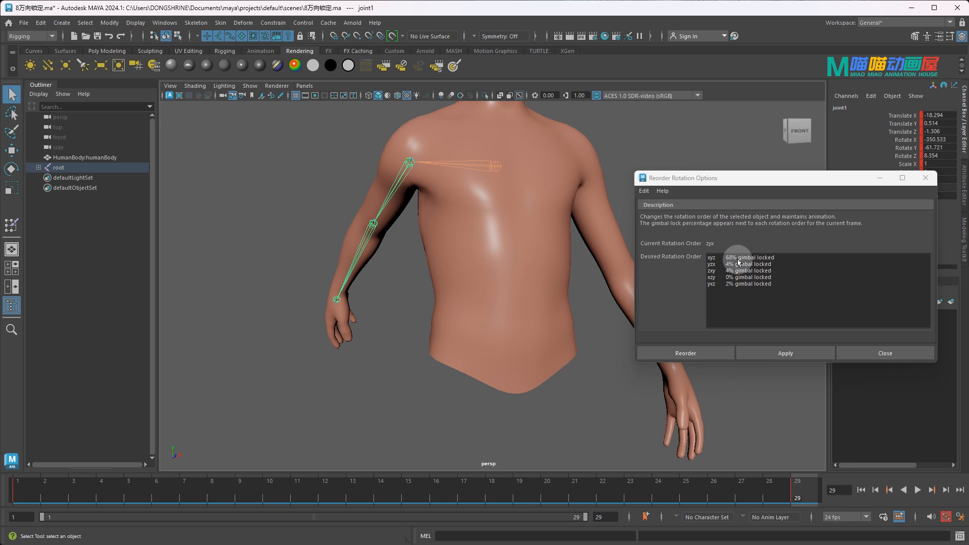
Step: Change the shoulder joint's rotation order to xyz, scrub through the arm animation, and close the reorder options
left_click(738, 258)
left_click(770, 351)
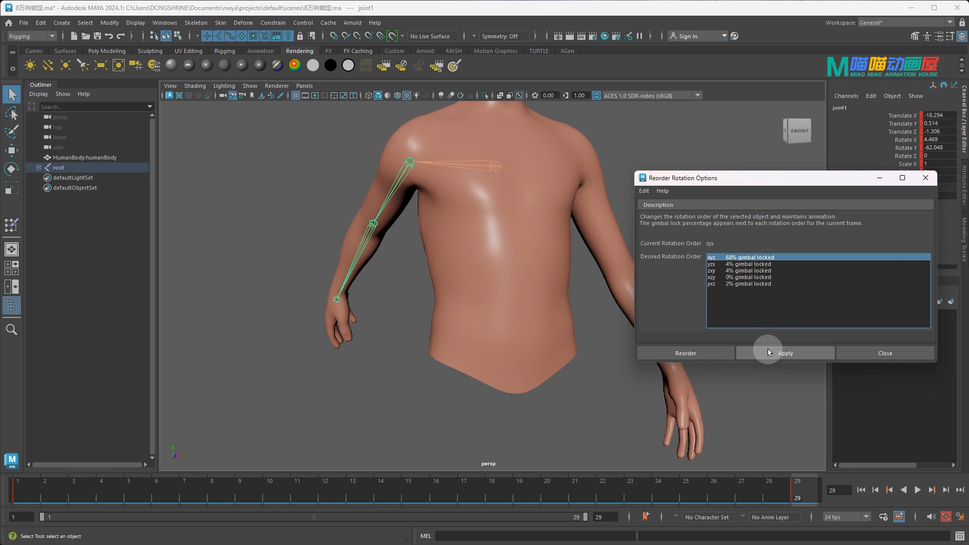
left_click_drag(18, 486, 835, 472)
left_click(859, 354)
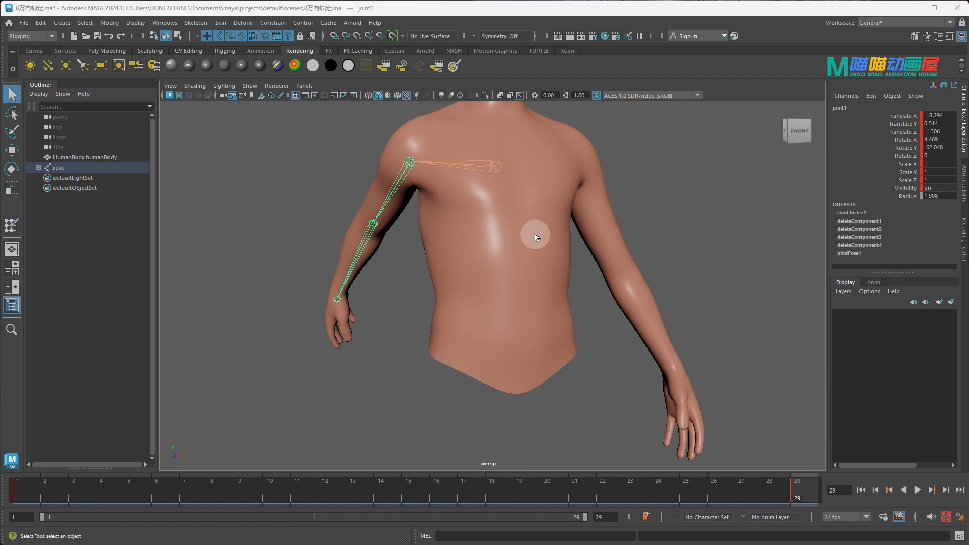
Step: Show the shoulder joint's attributes and change the Draw Style of the shoulder joint and the elbow joint
left_click(411, 168)
key("ctrl+a")
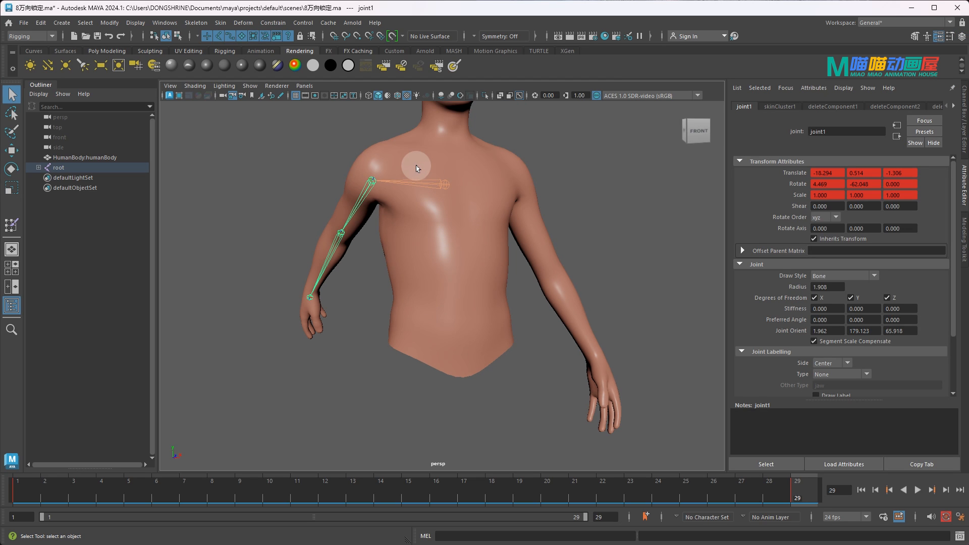
left_click(820, 279)
left_click(840, 319)
left_click(323, 239)
left_click(335, 236)
left_click(855, 275)
left_click(840, 320)
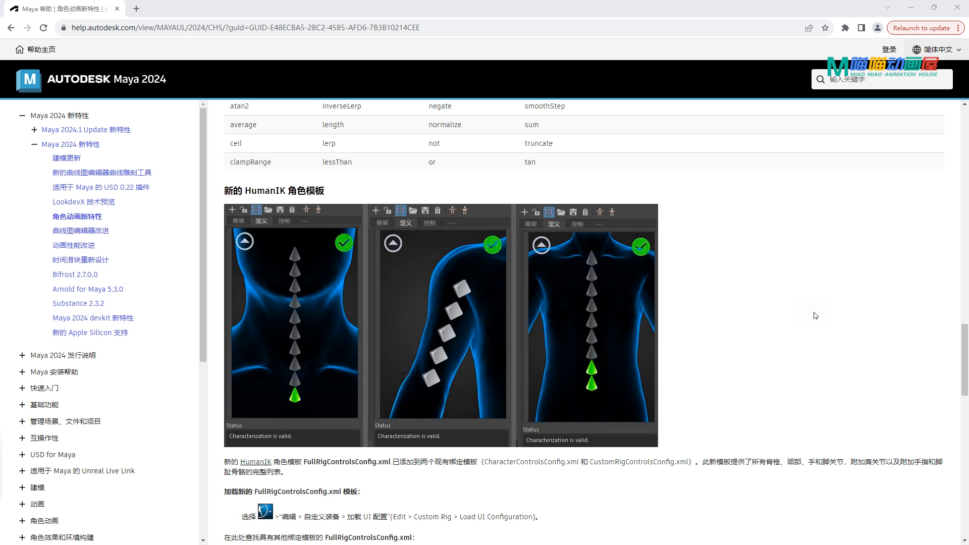
Step: In the browser, review the Maya 2024 help on HumanIK templates and proximity wrap, and the animation performance, Time Slider redesign and Bifrost 2.7.0.0 pages
scroll(816, 315, "down", 8)
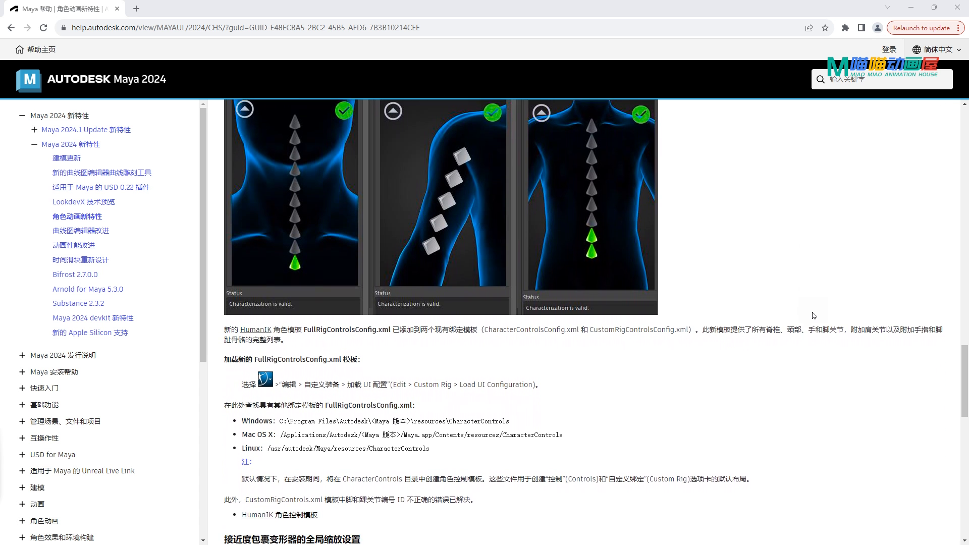
scroll(806, 310, "down", 3)
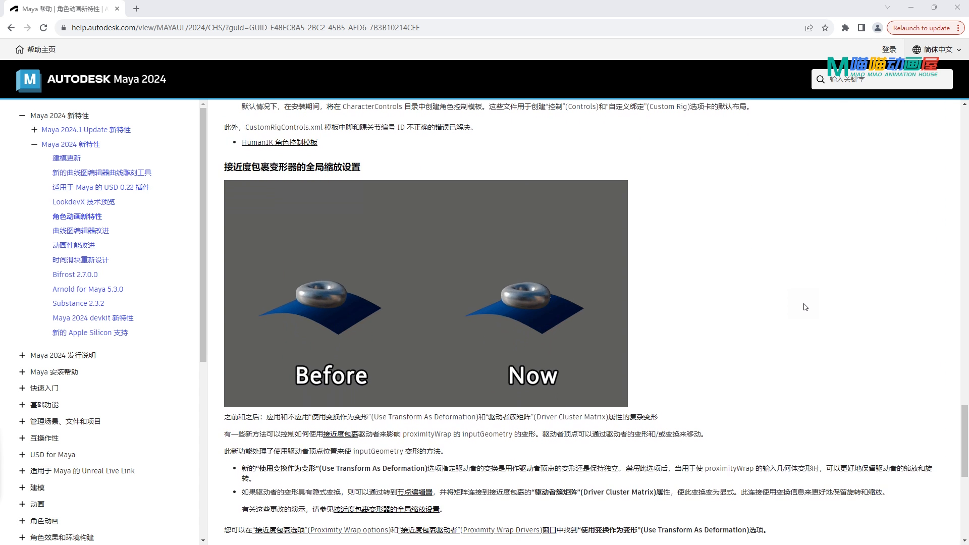
left_click(87, 246)
left_click(89, 261)
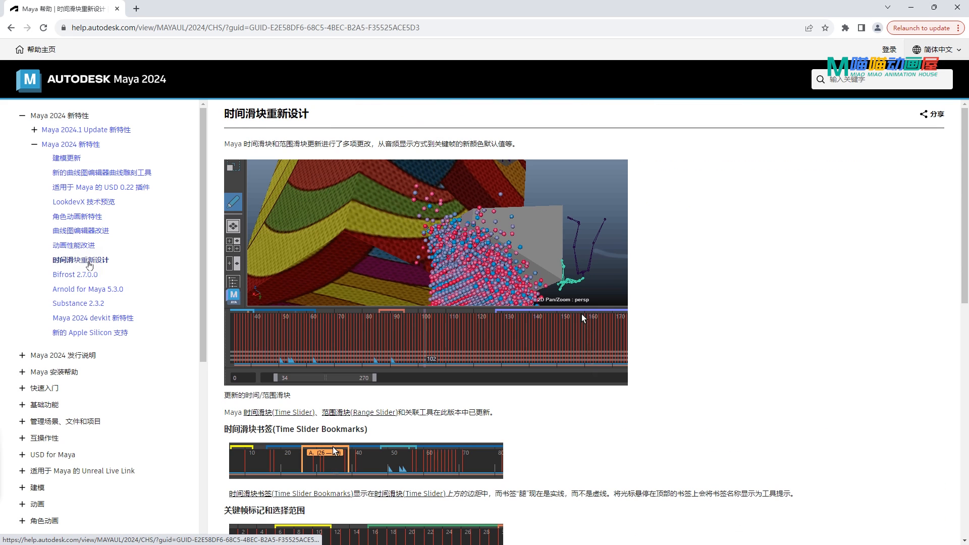
left_click(89, 275)
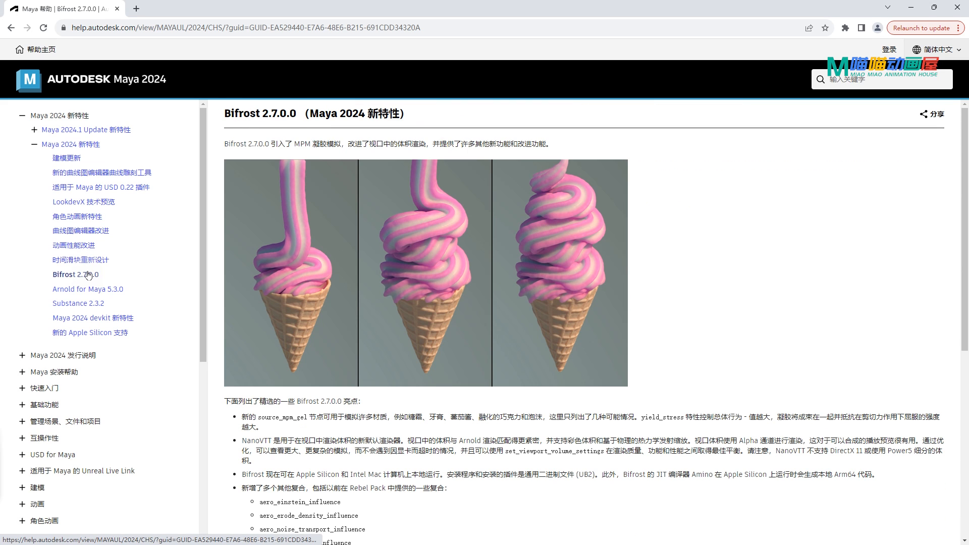